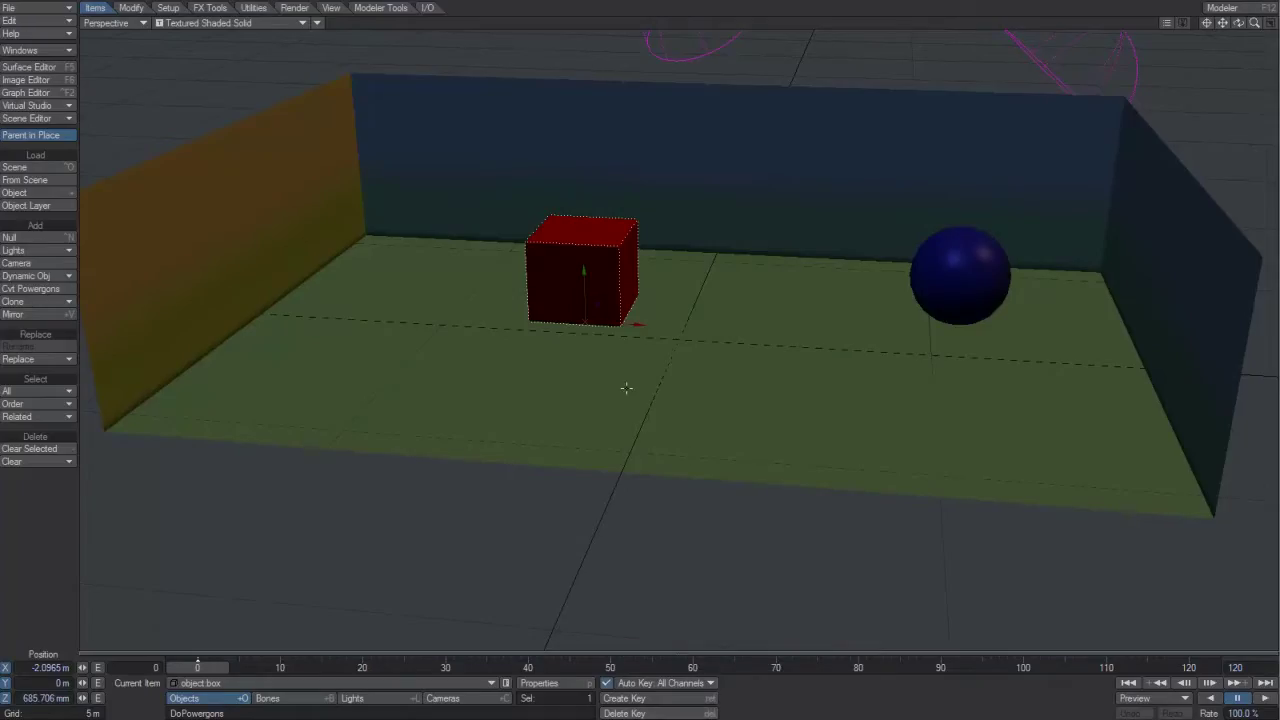
Move the red box to about X 5.47 m, Z -4.05 m, in front of the blue ball, and save over room.lws.
drag(624, 369, 1017, 489)
key(ctrl+s)
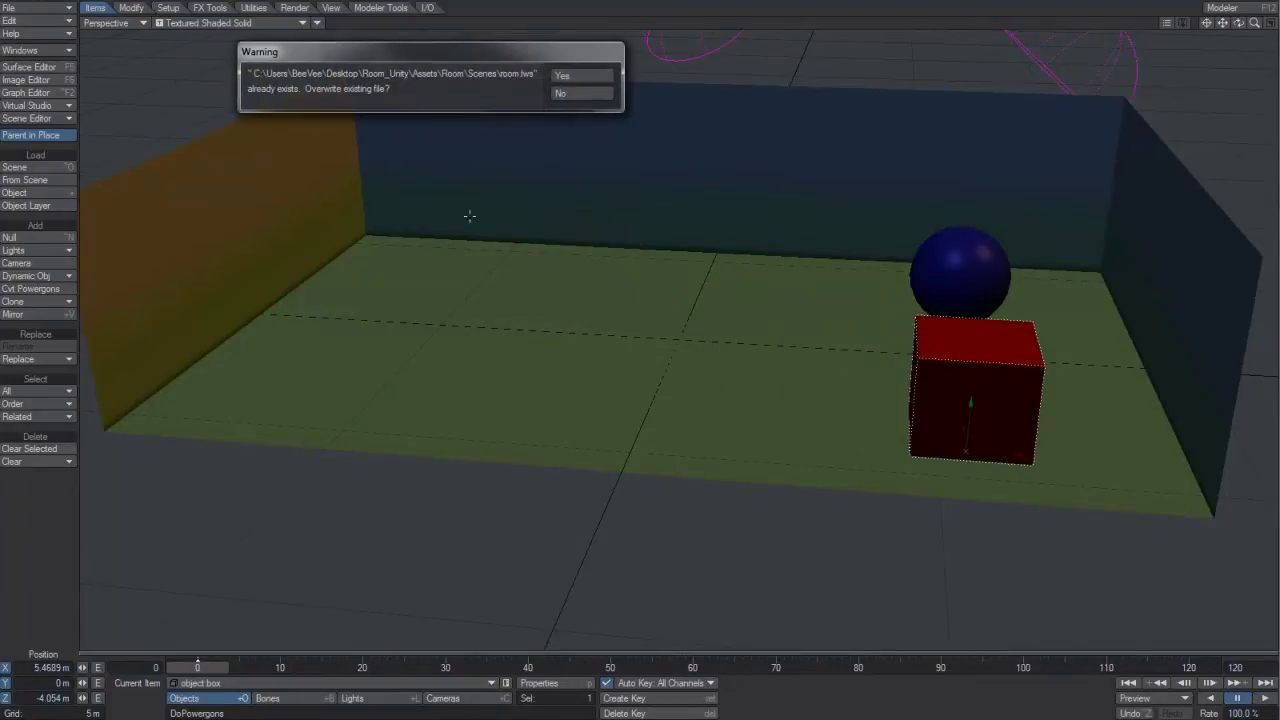
click(600, 76)
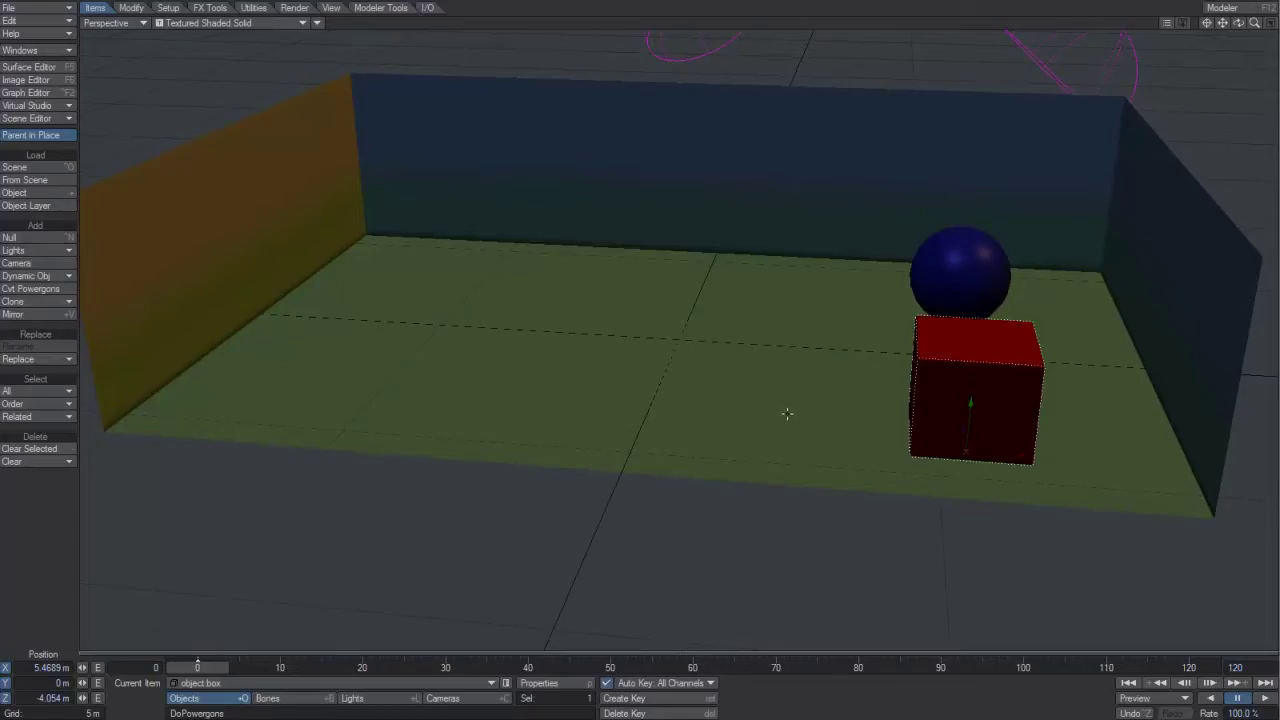
Undo the red box's move and save the scene over room.lws again.
key(ctrl+z)
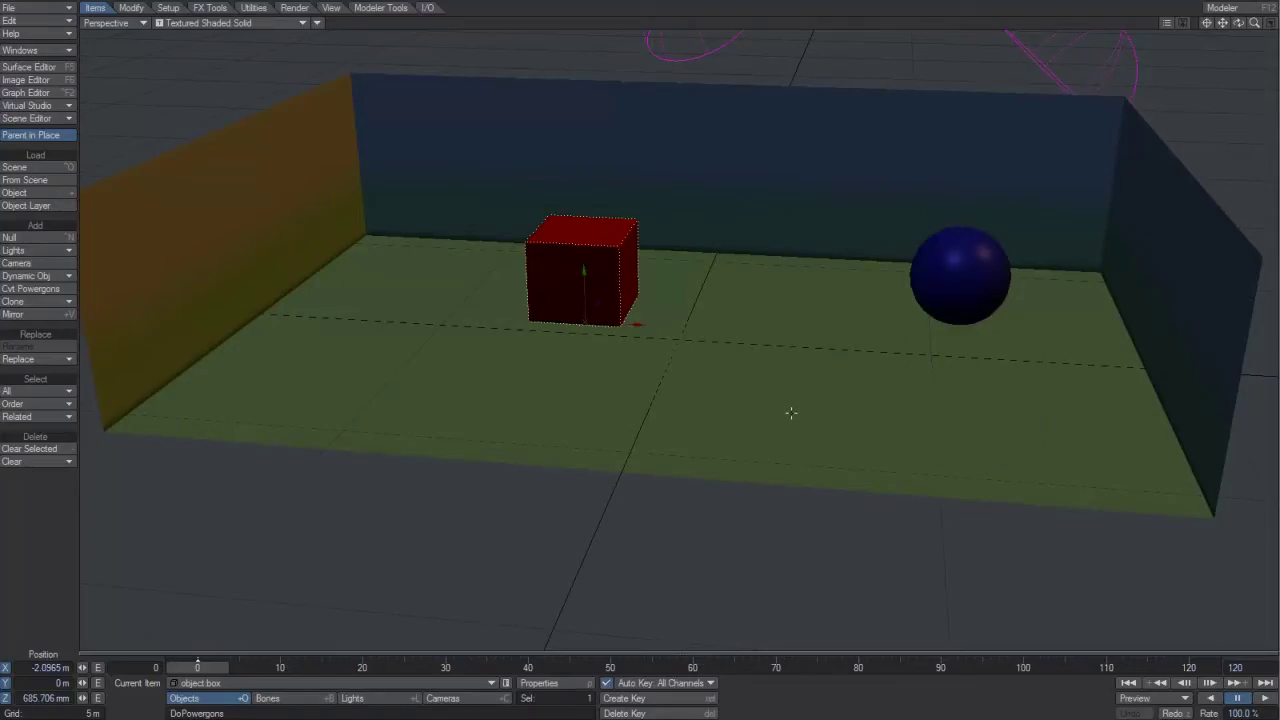
key(s)
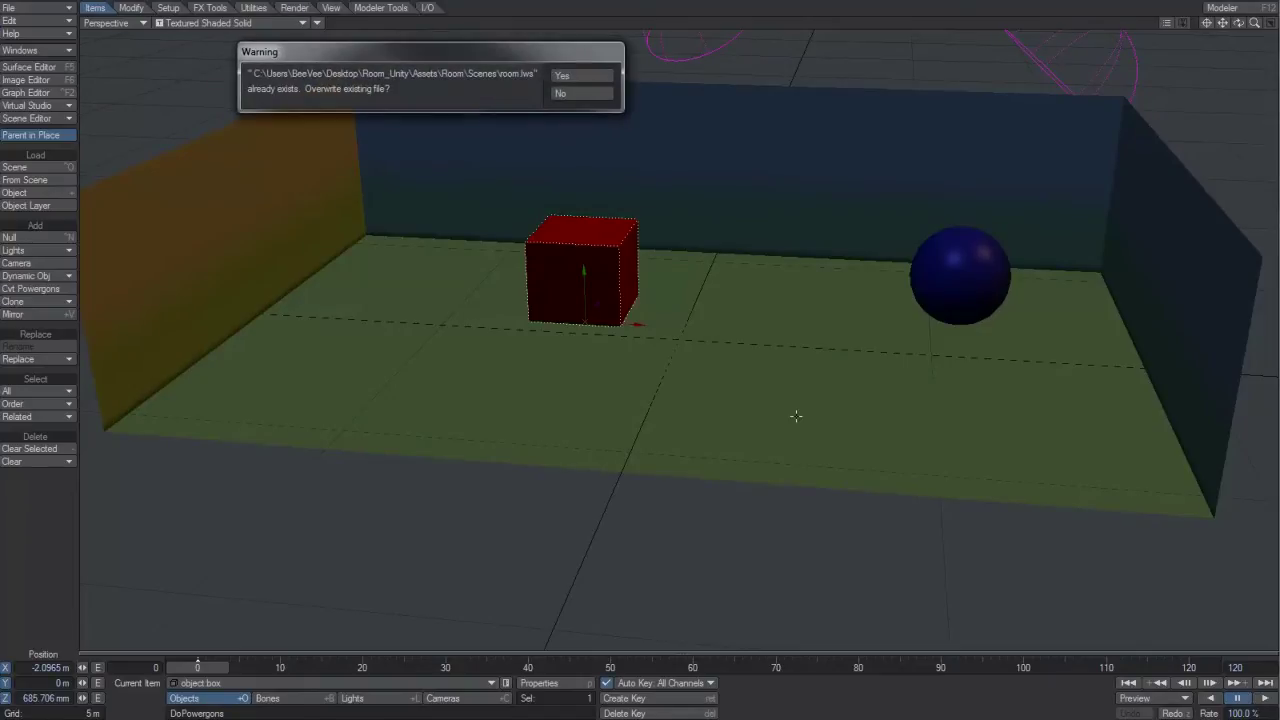
click(589, 77)
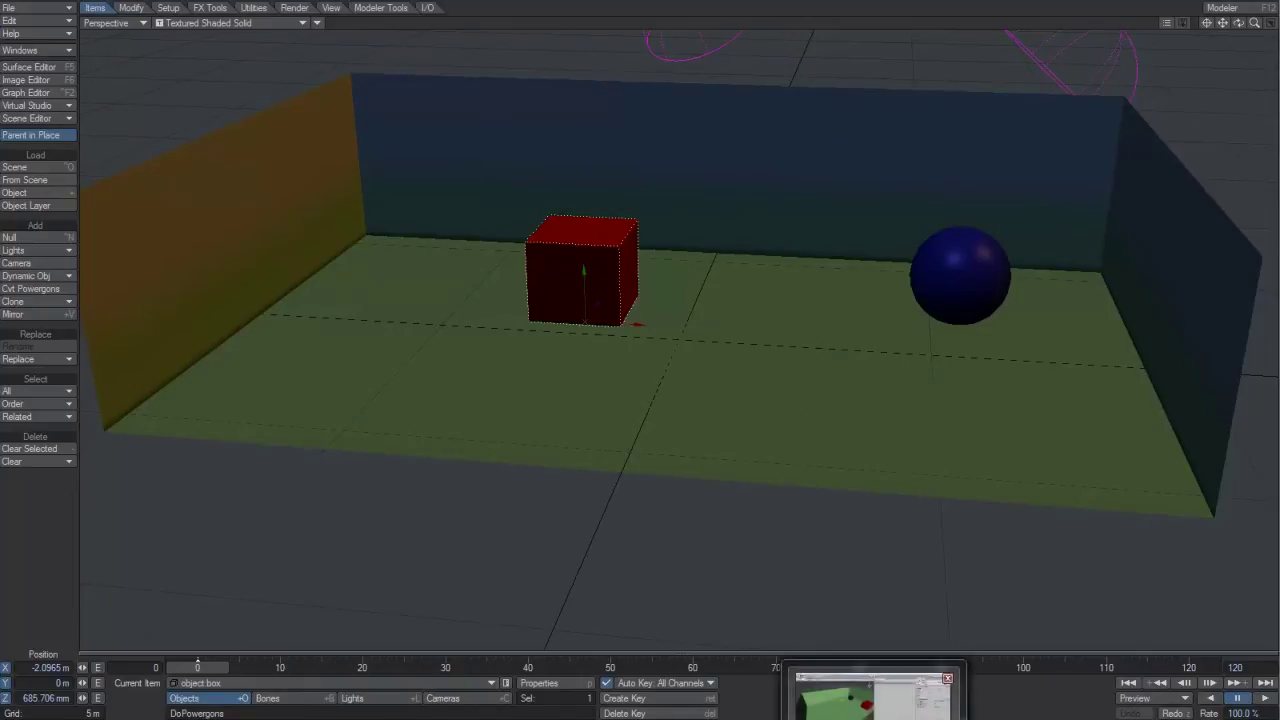
Switch to Unity and run the room scene briefly in play mode, stopping it after the check.
click(875, 716)
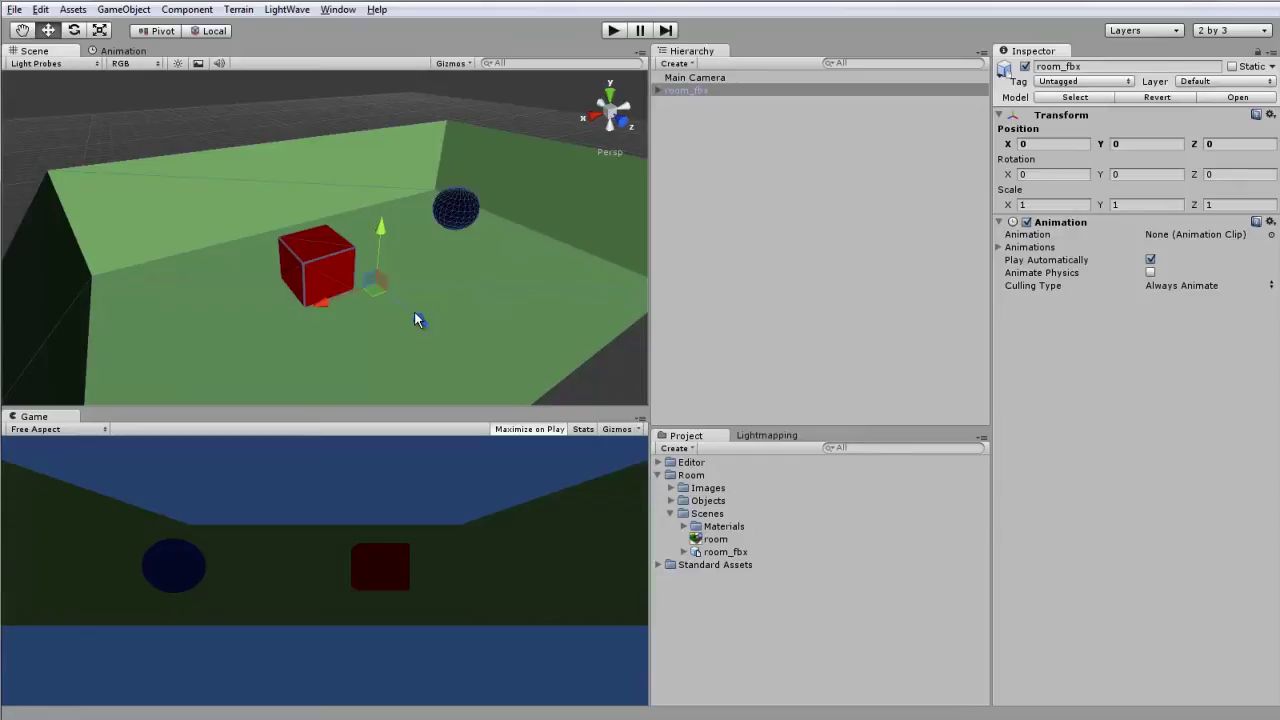
click(612, 31)
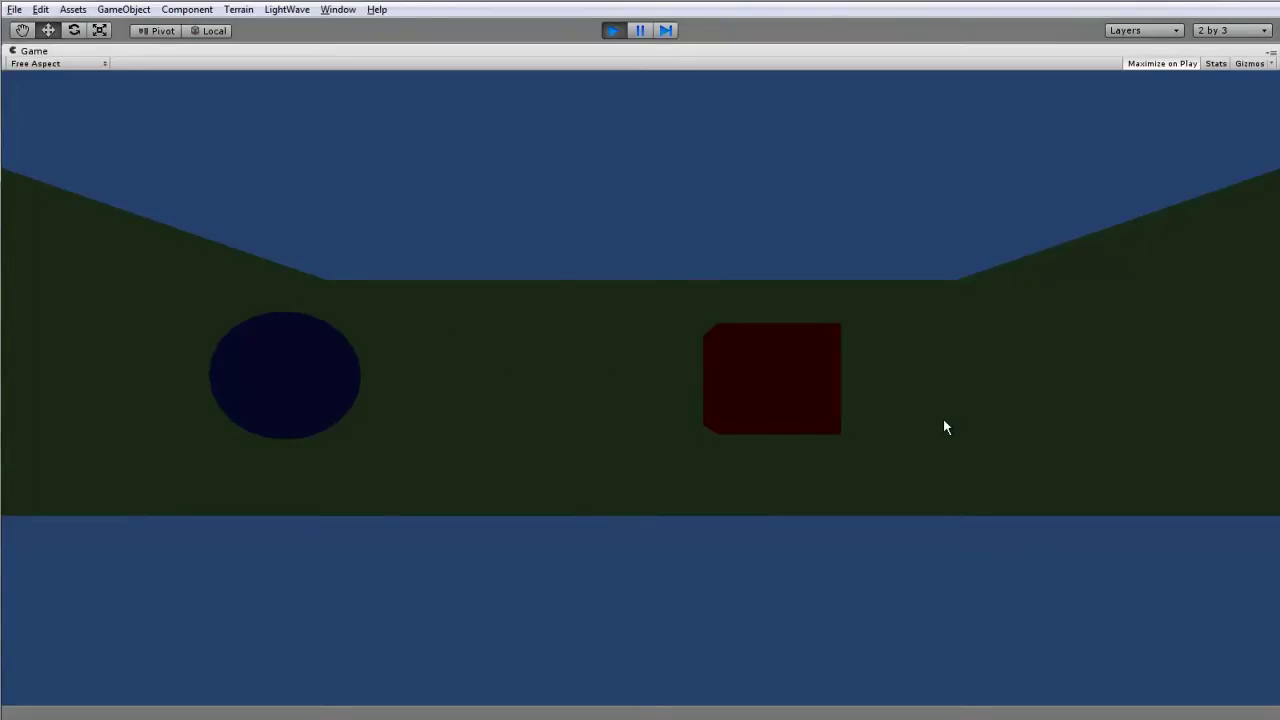
click(610, 31)
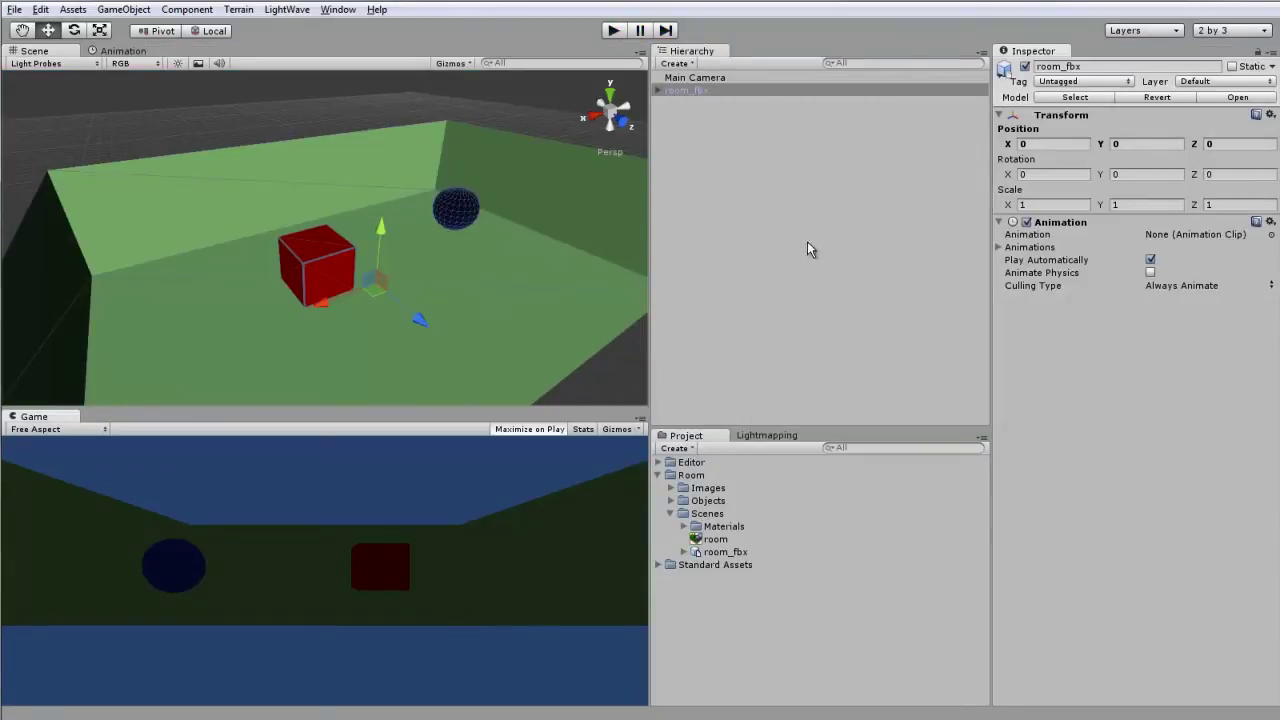
Add the First Person Controller prefab from Standard Assets' Character Controllers folder to the scene.
click(659, 565)
click(671, 578)
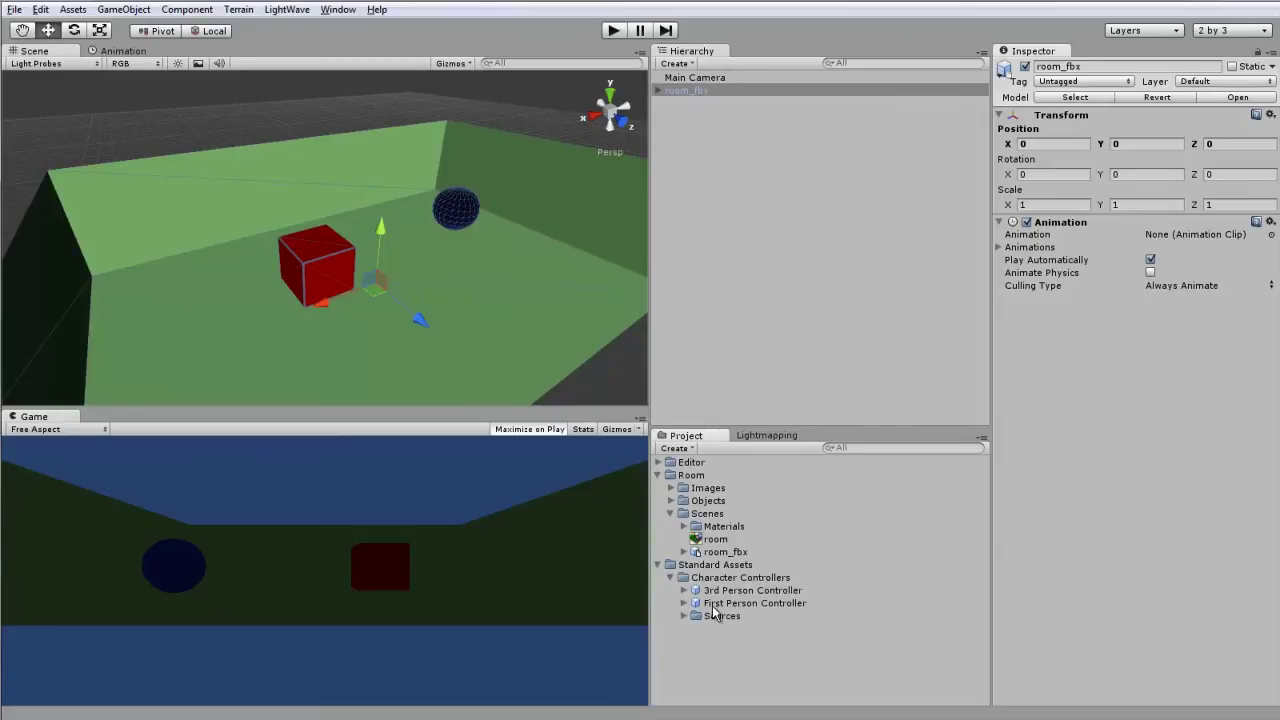
drag(716, 608, 724, 273)
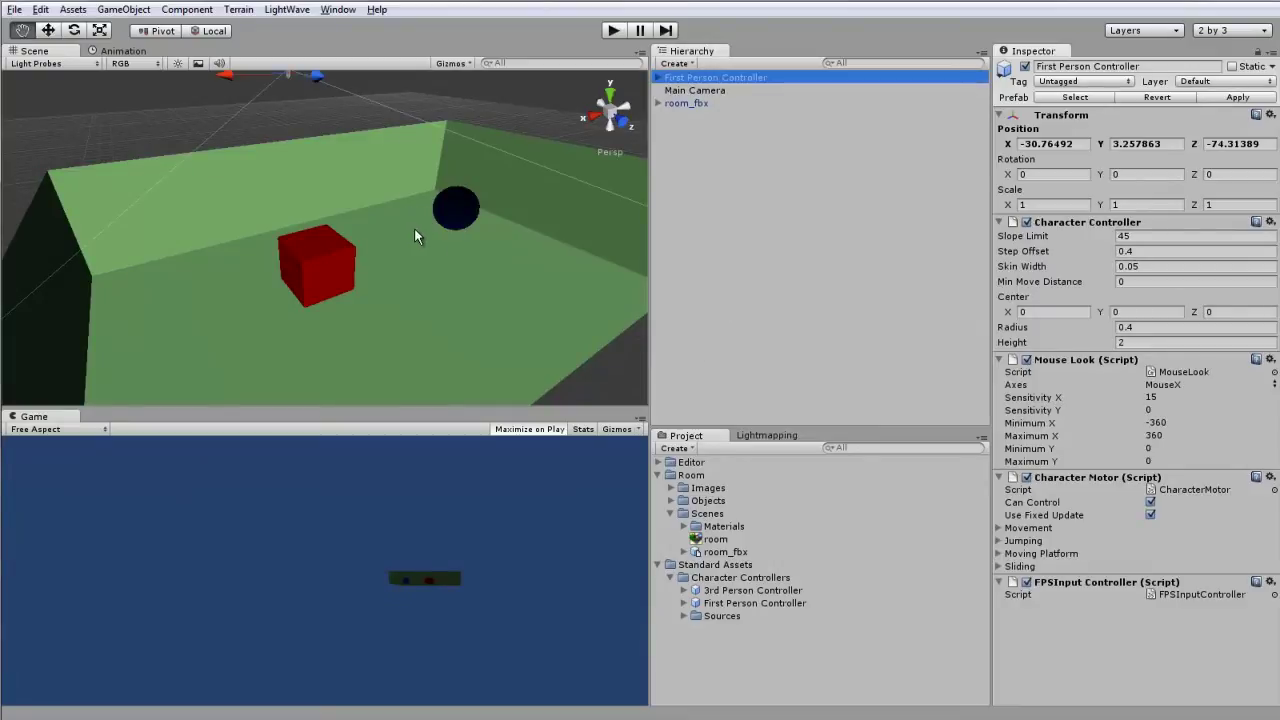
Set the First Person Controller's position to X 0, Y 0, Z 0.
alt+drag(414, 229, 407, 240)
scroll(407, 236, down, 6)
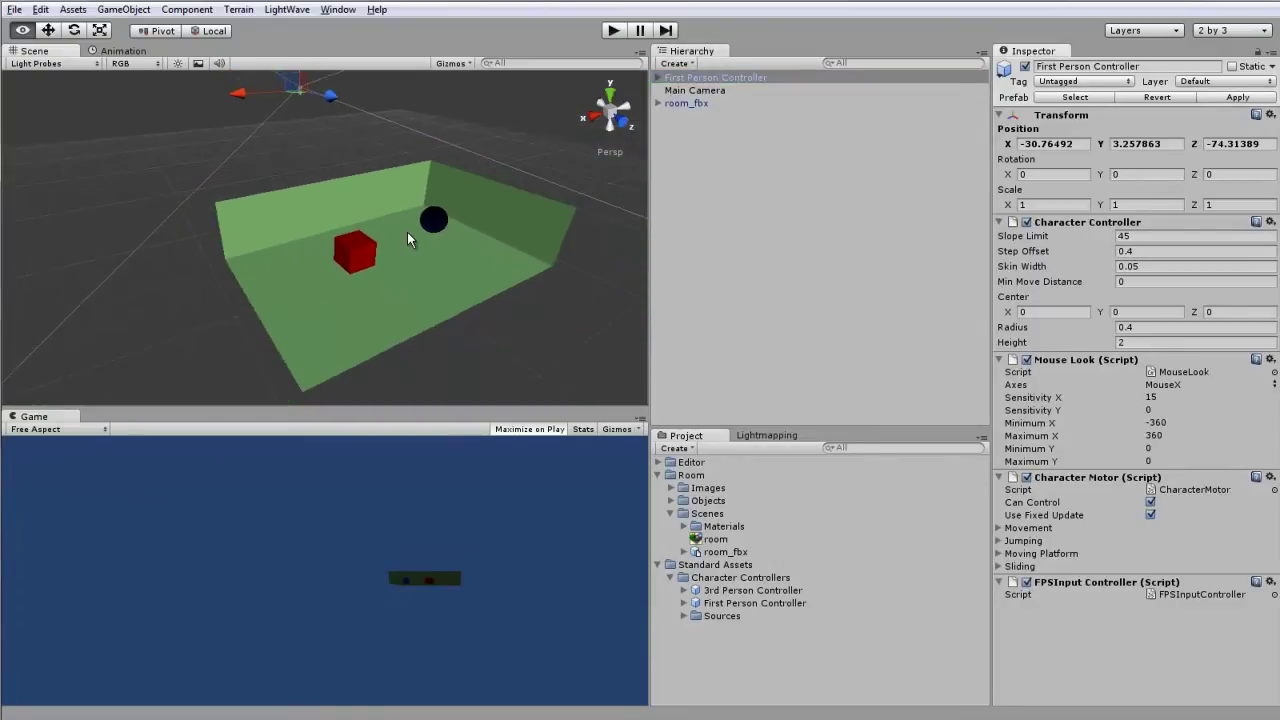
click(1082, 143)
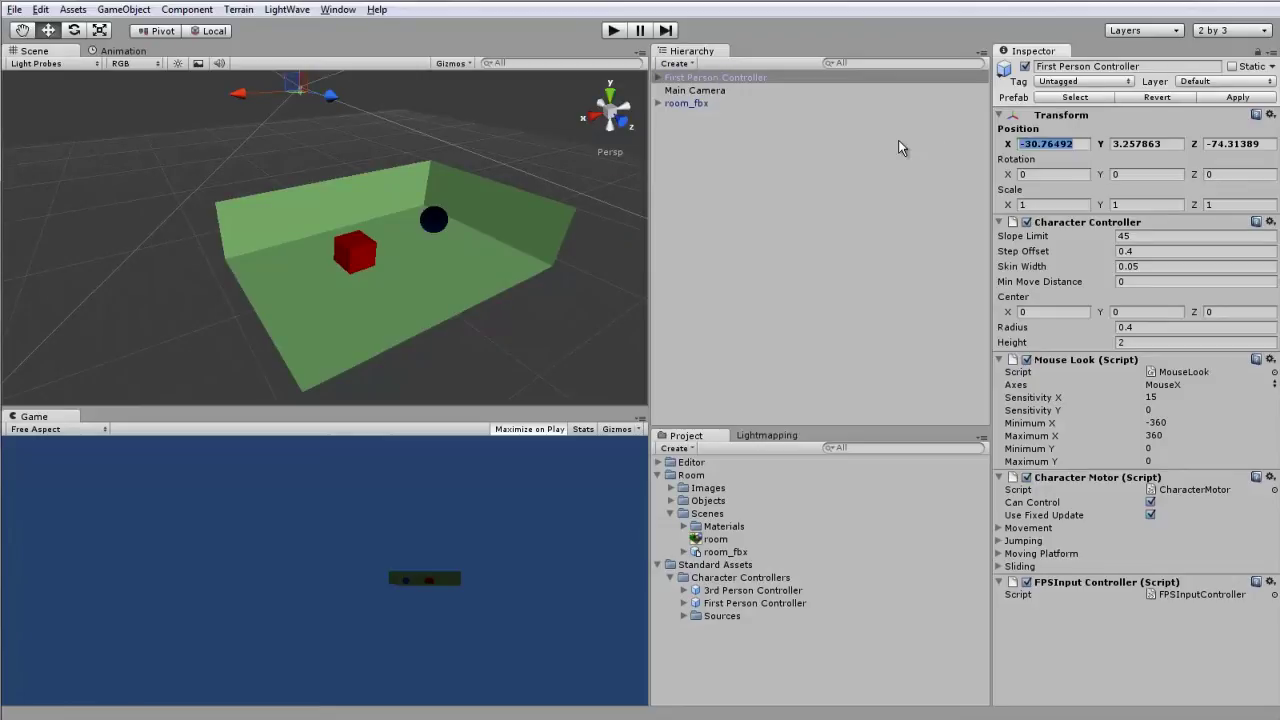
text(0)
key(Tab)
text(0)
key(Tab)
text(0)
key(Tab)
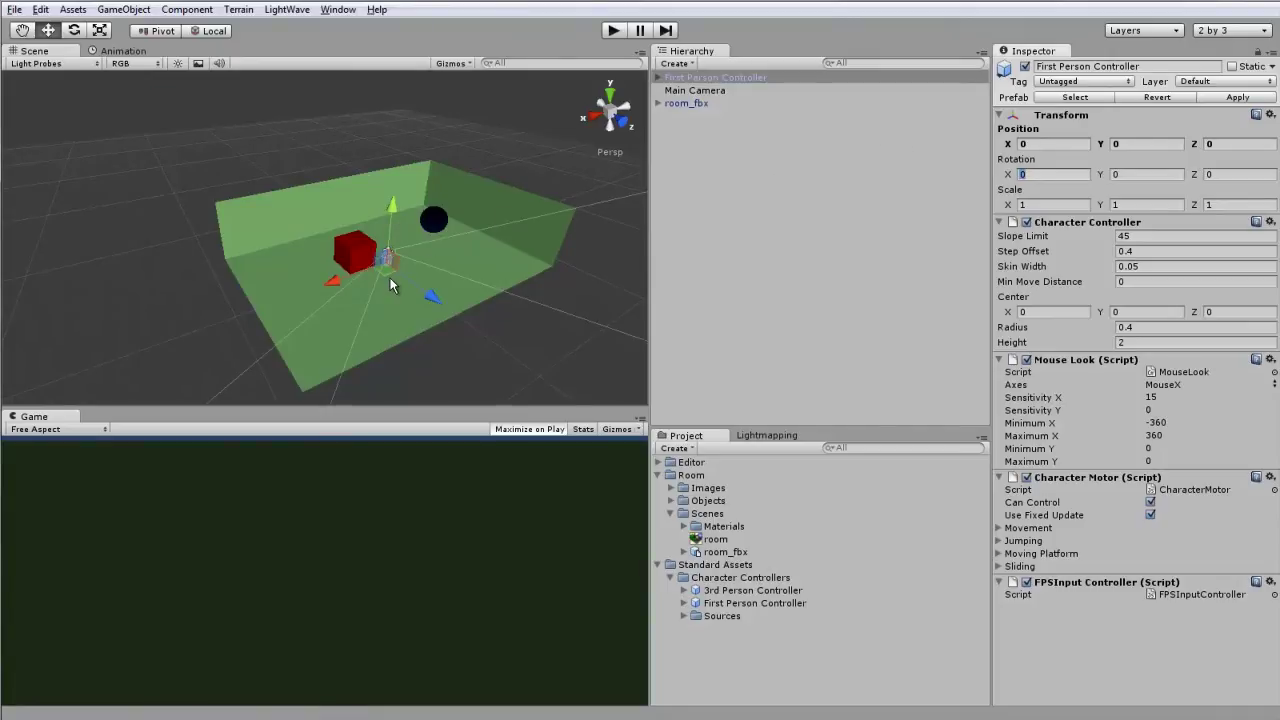
Raise the First Person Controller above the floor to a Y position of about 2.19.
scroll(391, 285, up, 5)
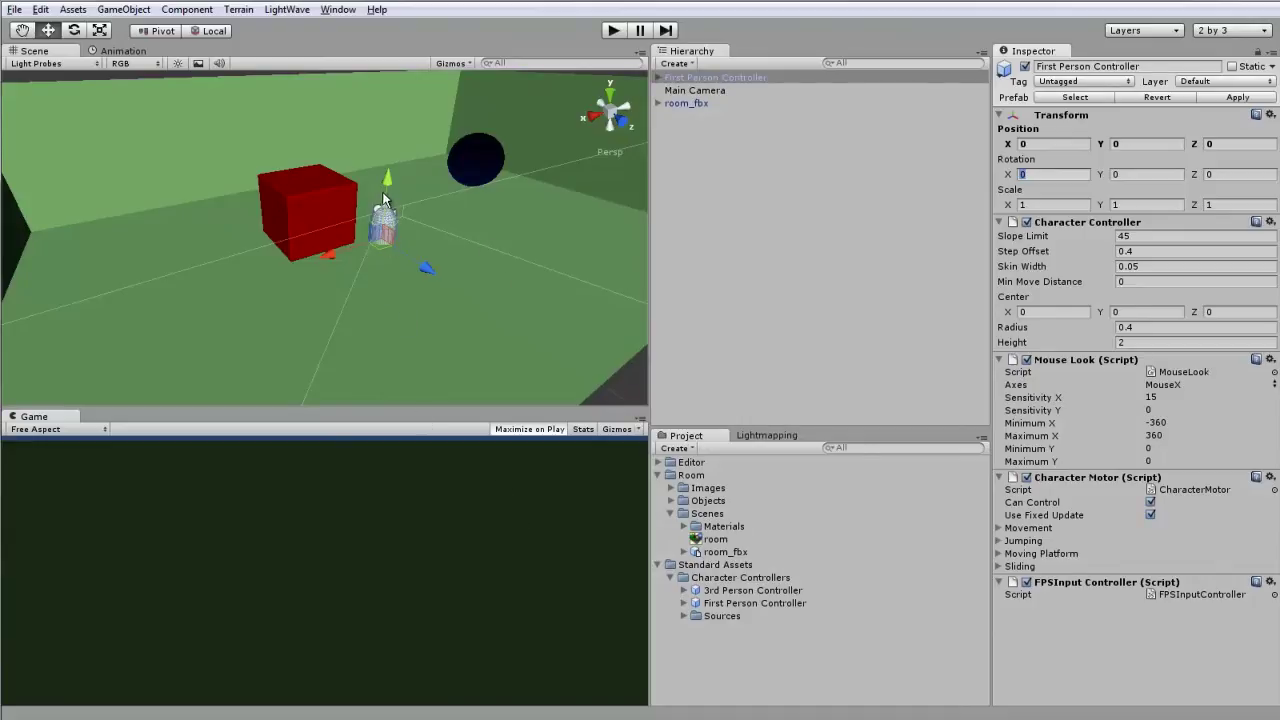
drag(388, 180, 391, 124)
alt+drag(473, 319, 369, 349)
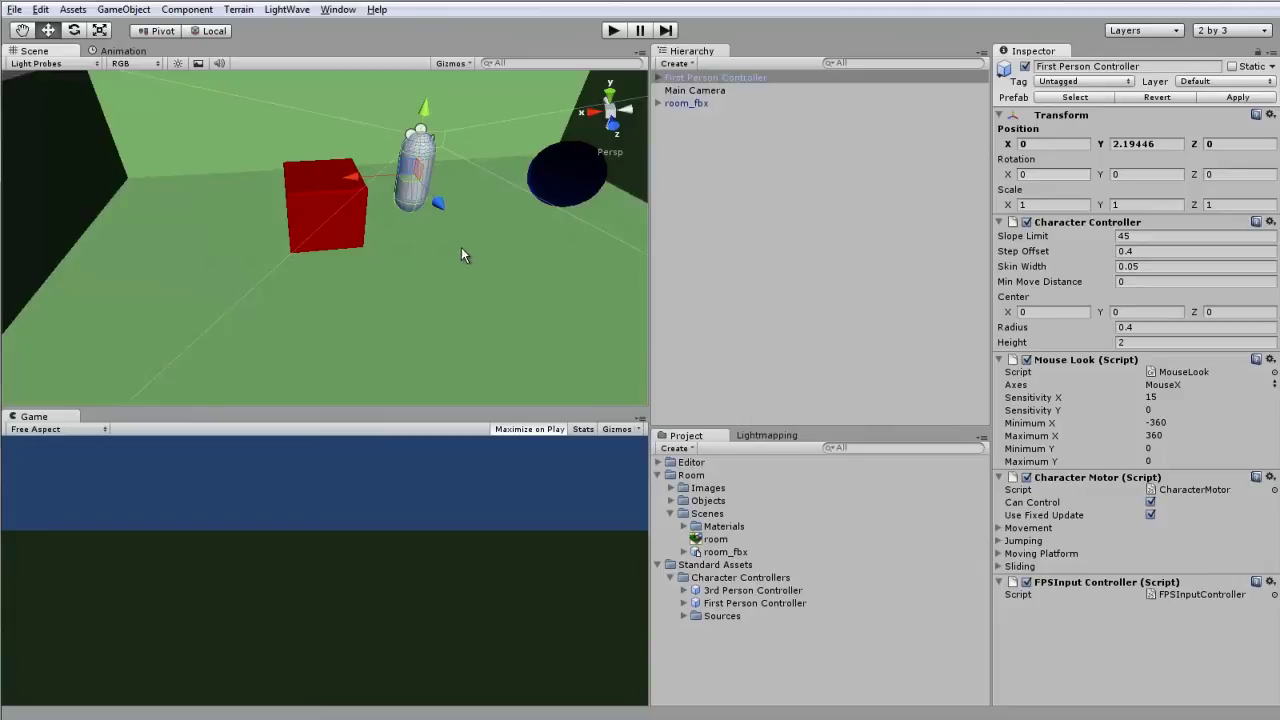
Delete the Main Camera from the scene.
click(697, 91)
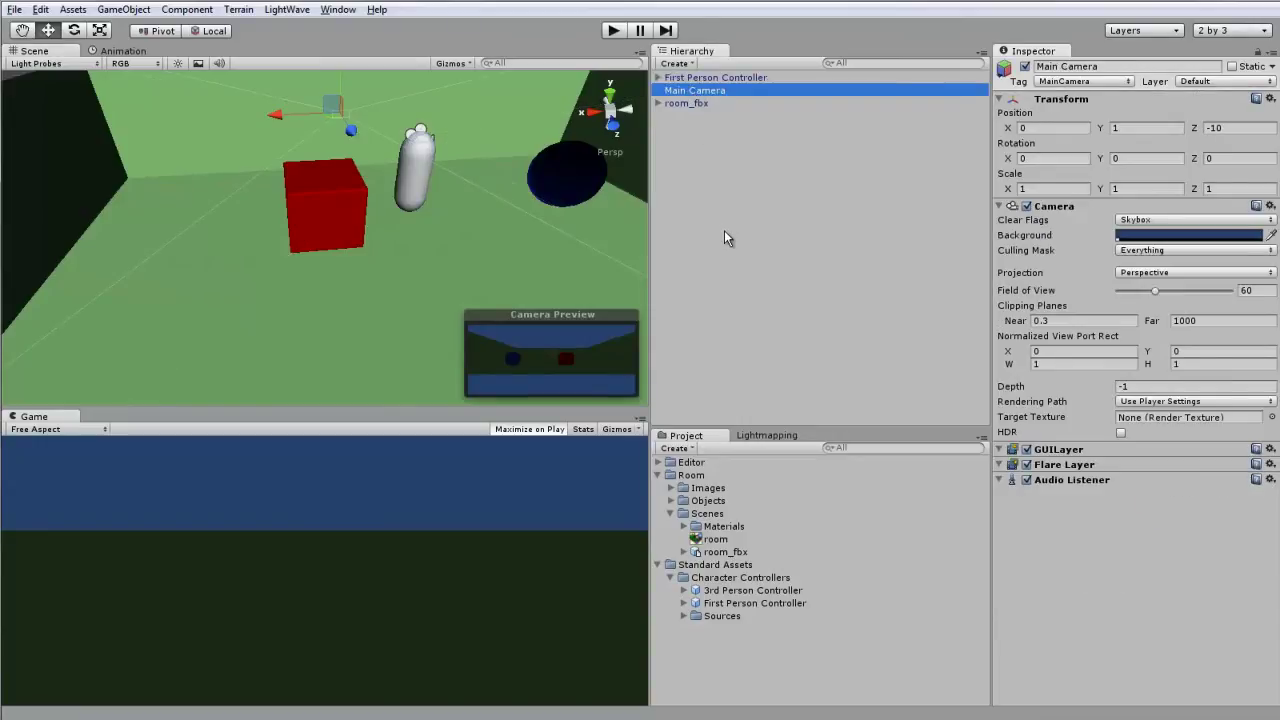
key(Delete)
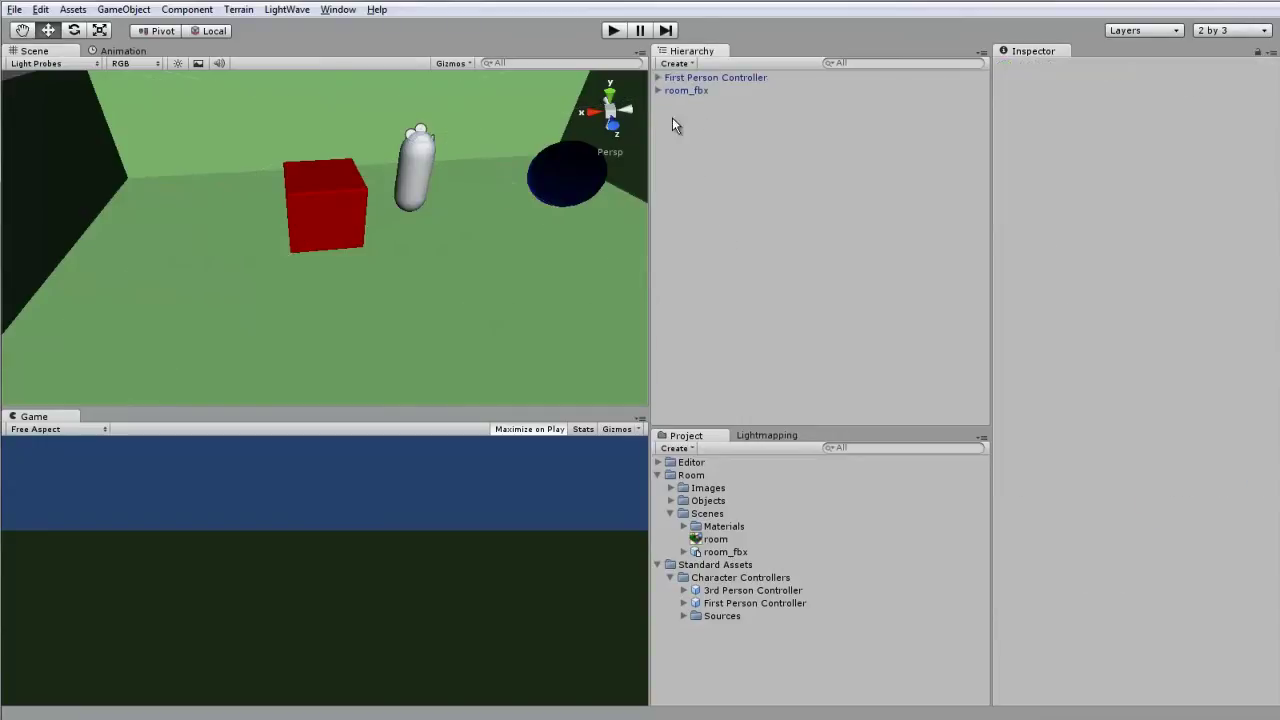
Run the scene in play mode, walk around the red box and blue ball in first person, and stop playback.
click(613, 30)
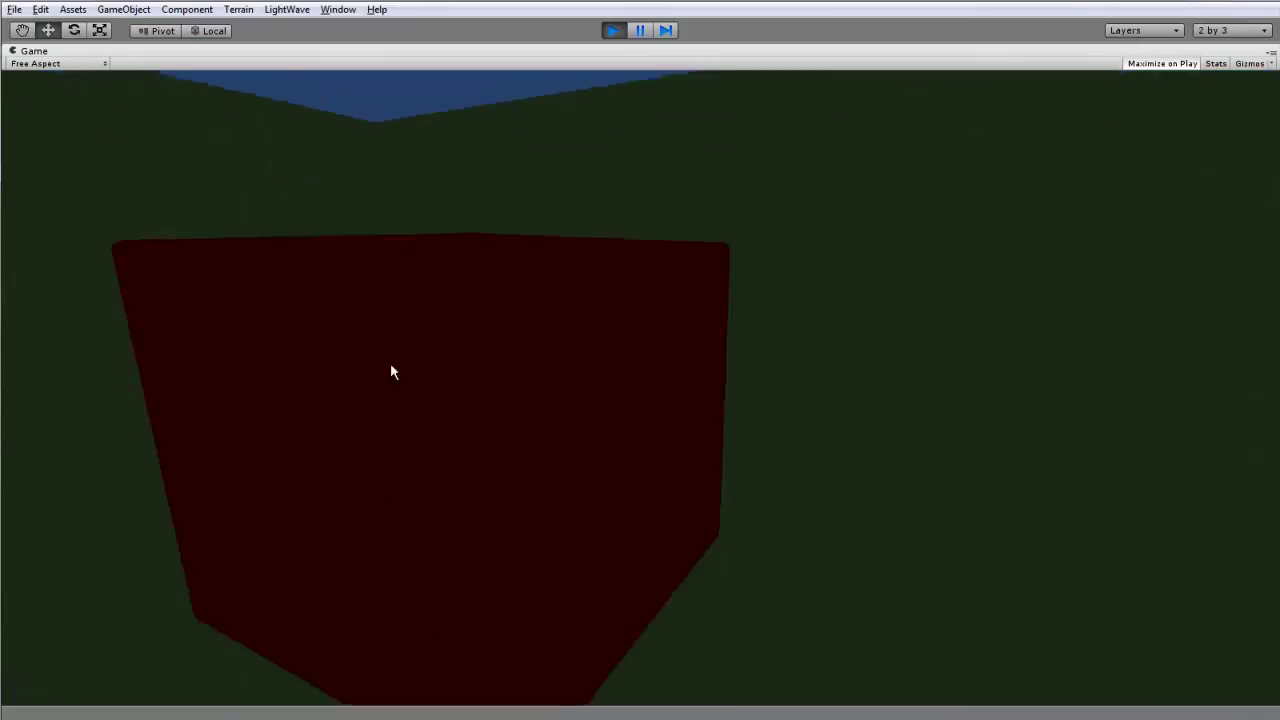
key(a)
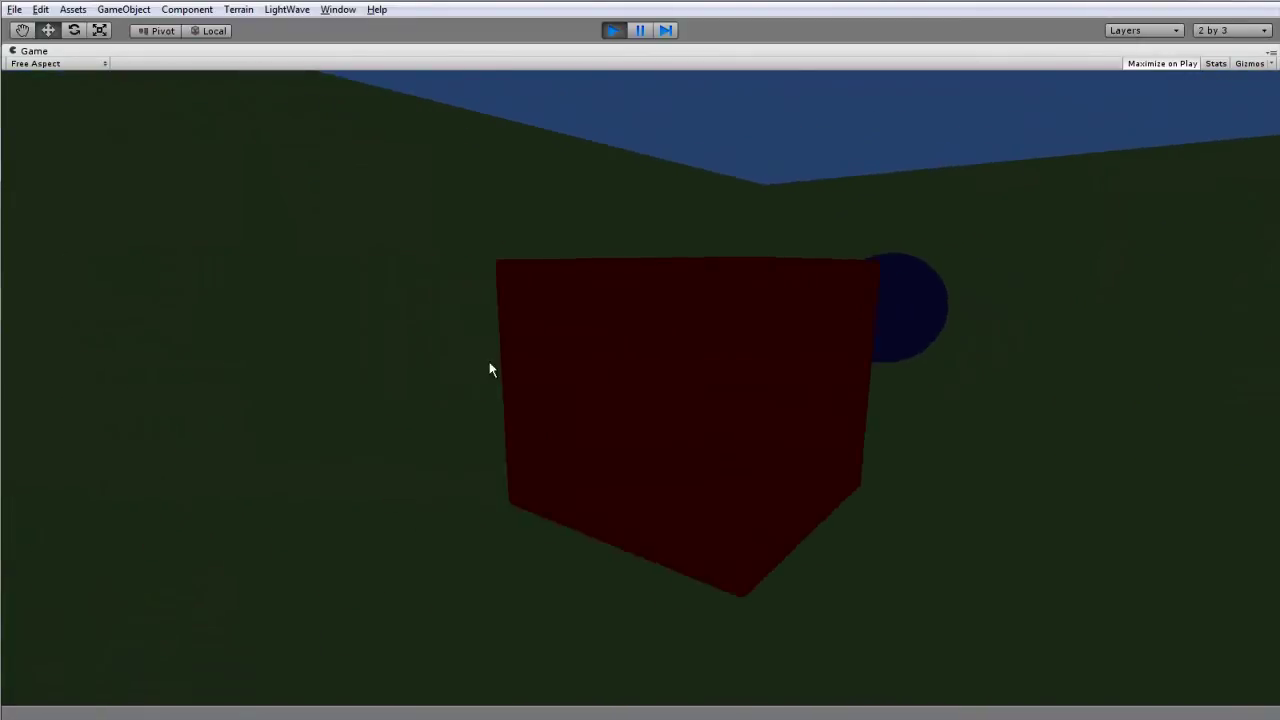
key(a)
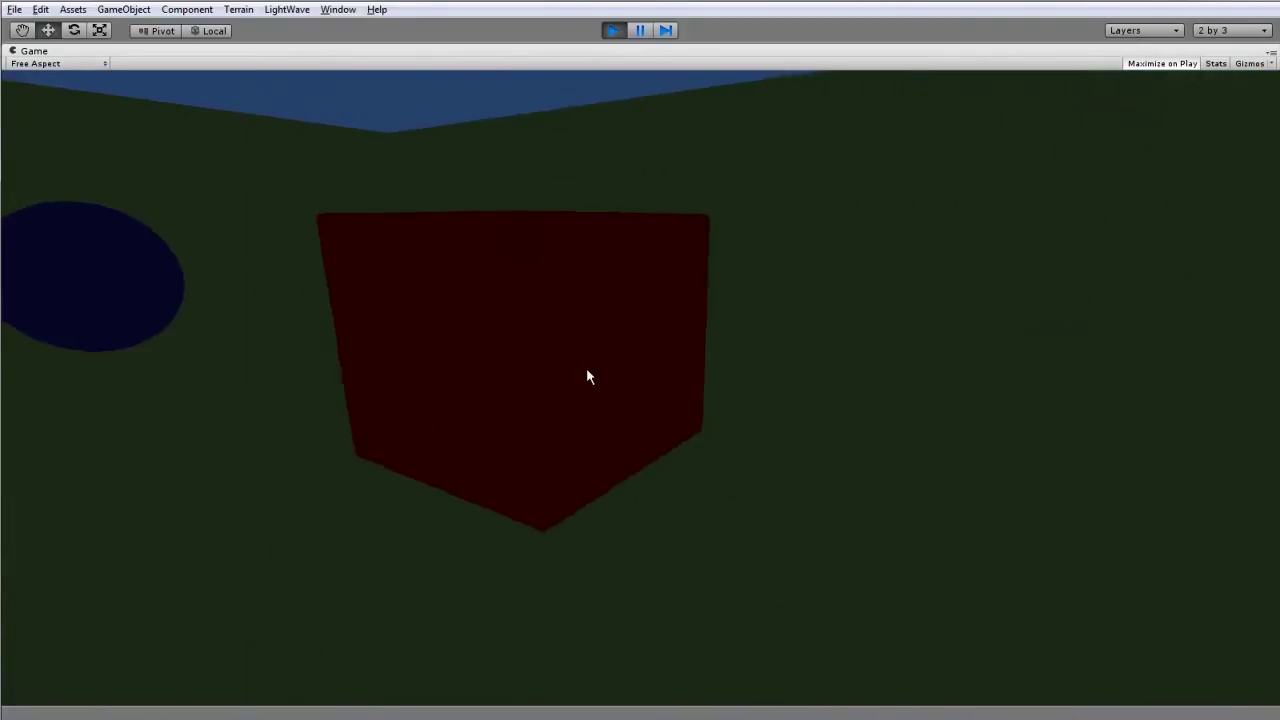
key(a)
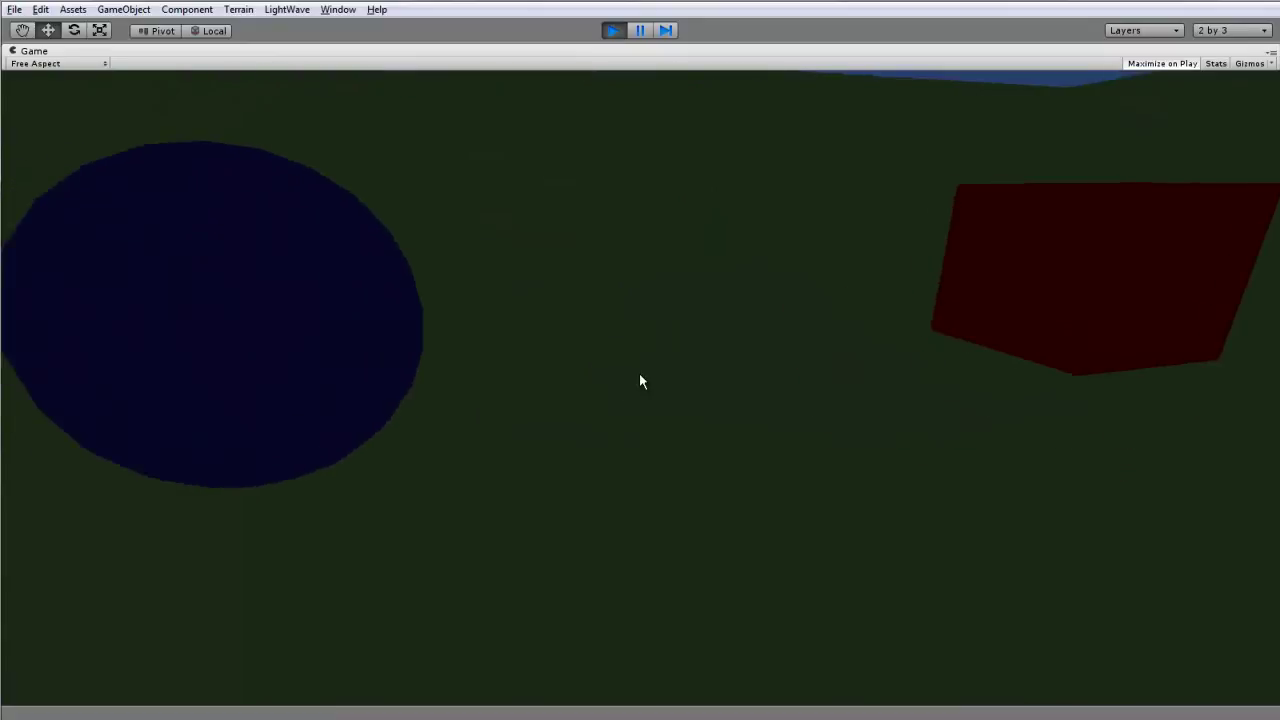
key(a)
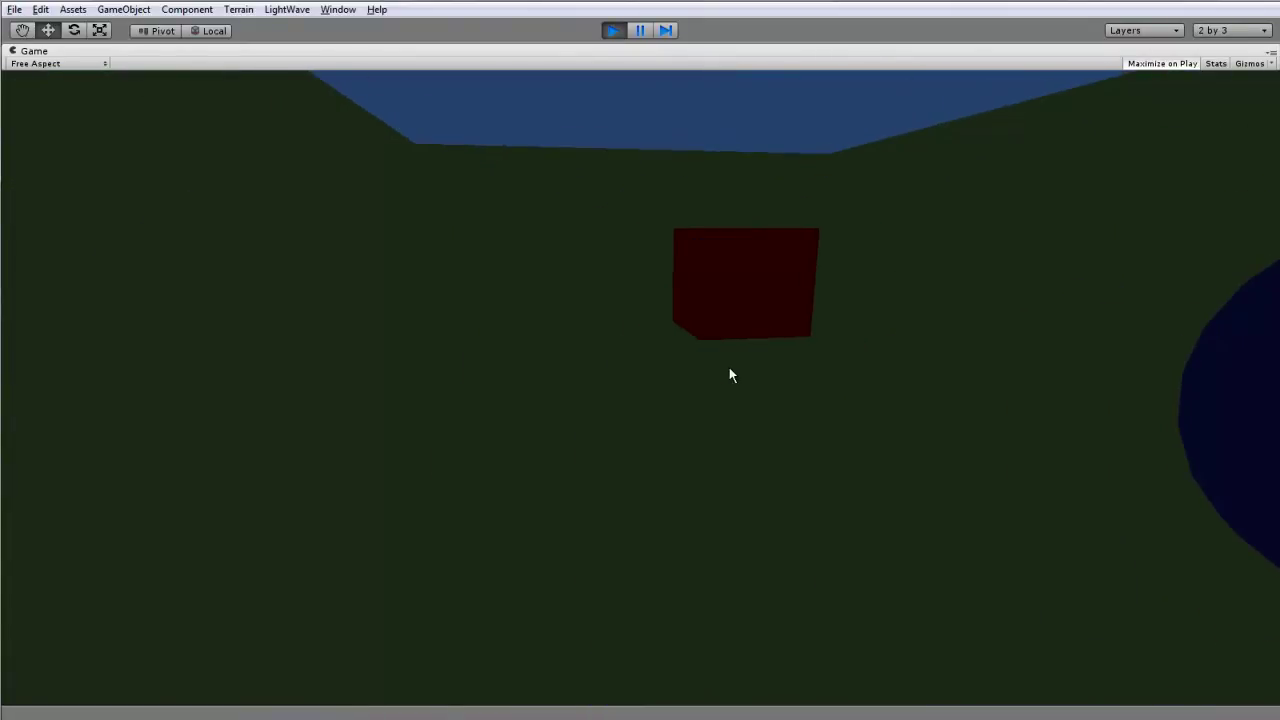
key(w)
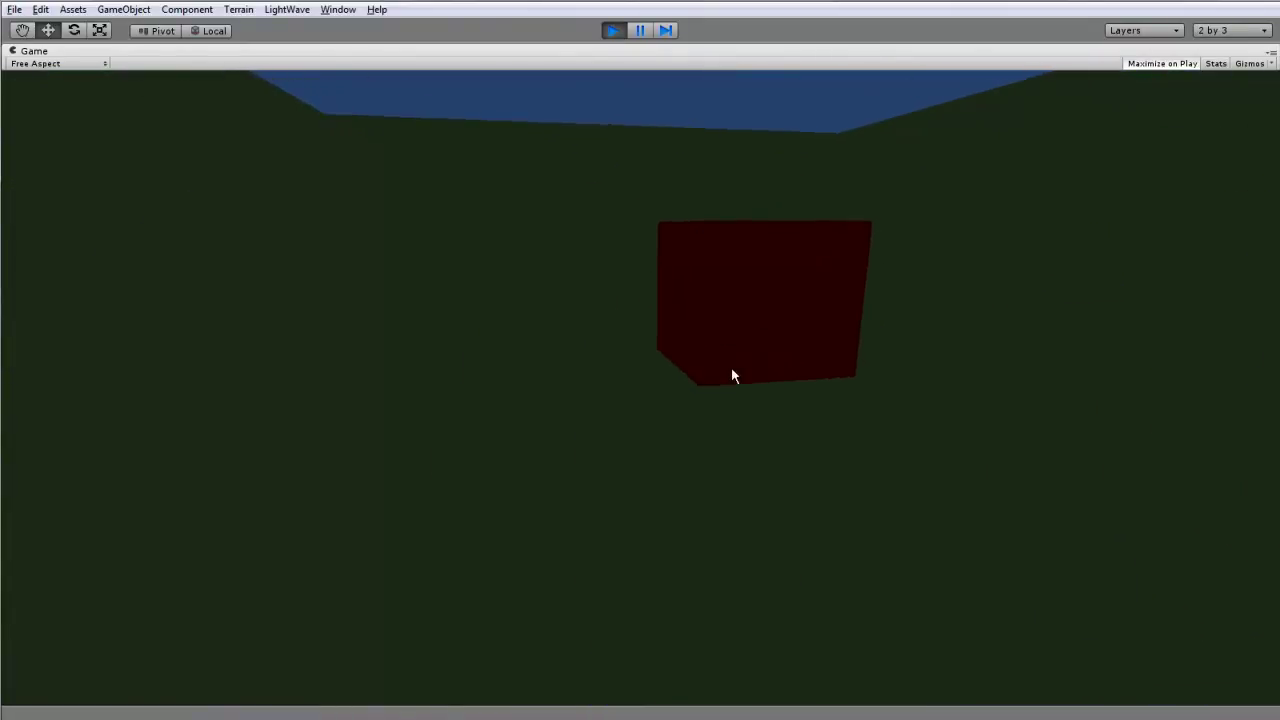
key(s)
key(d)
key(w)
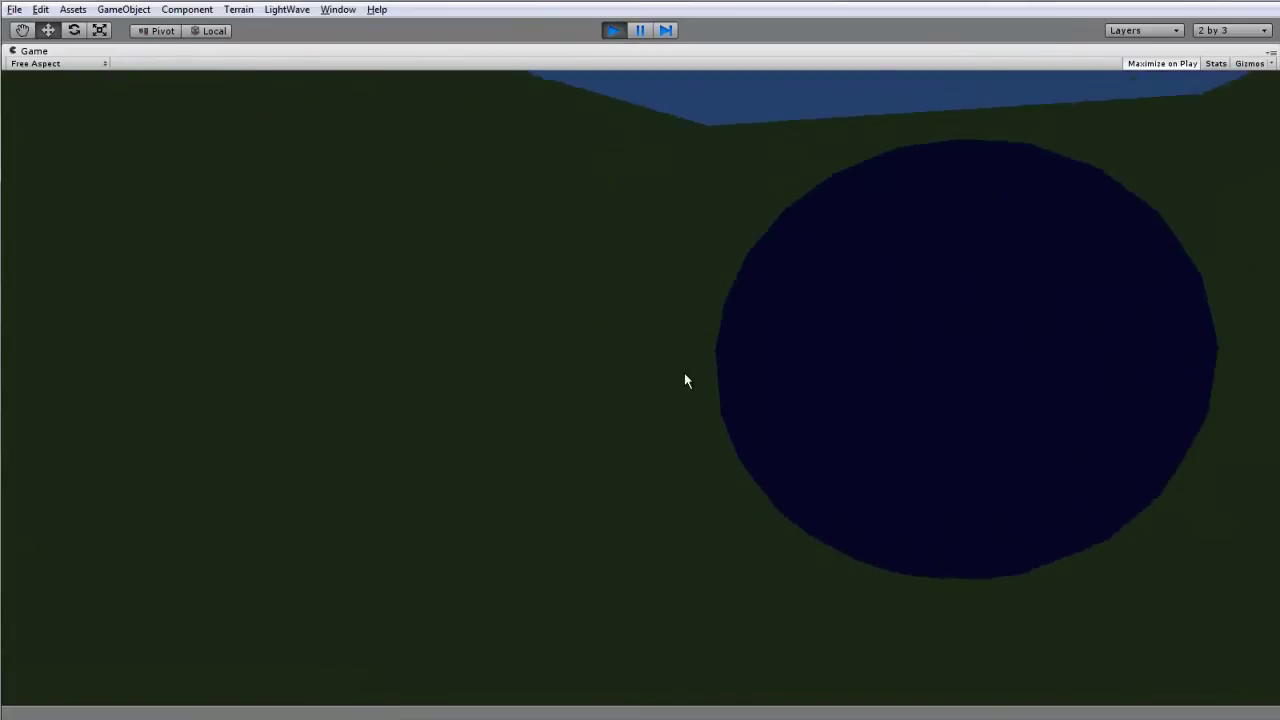
key(d)
key(w)
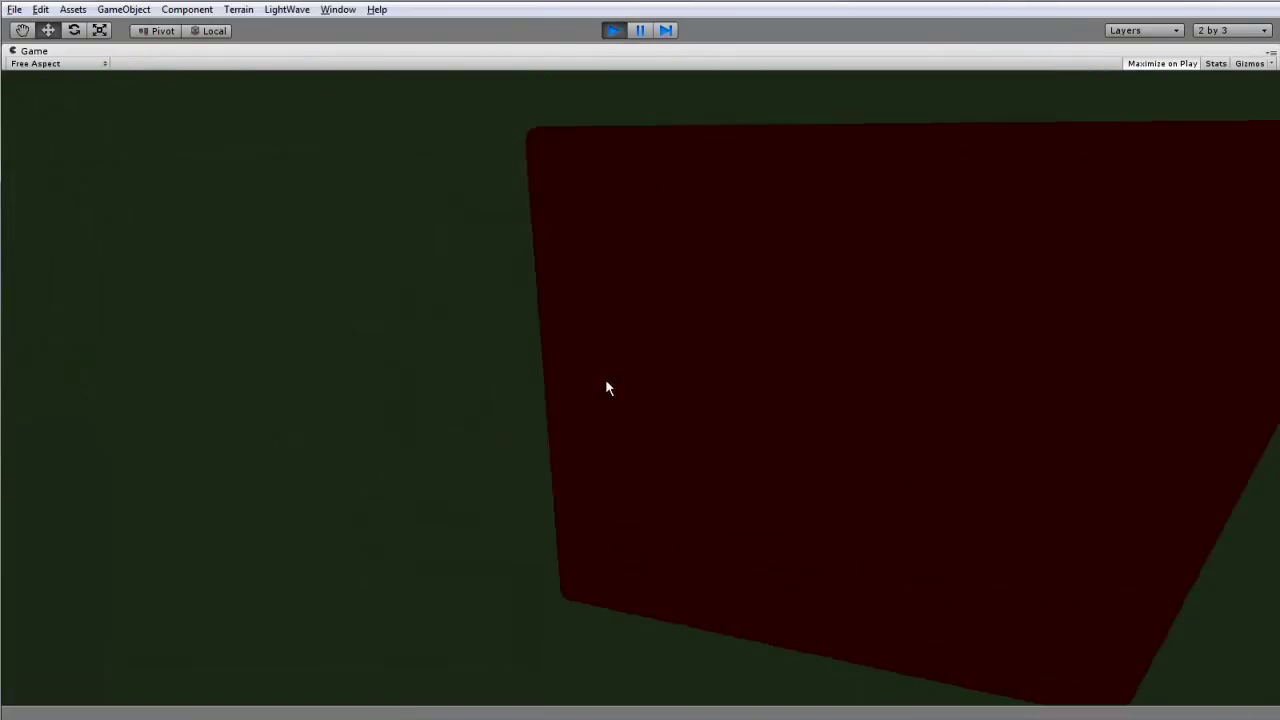
key(d)
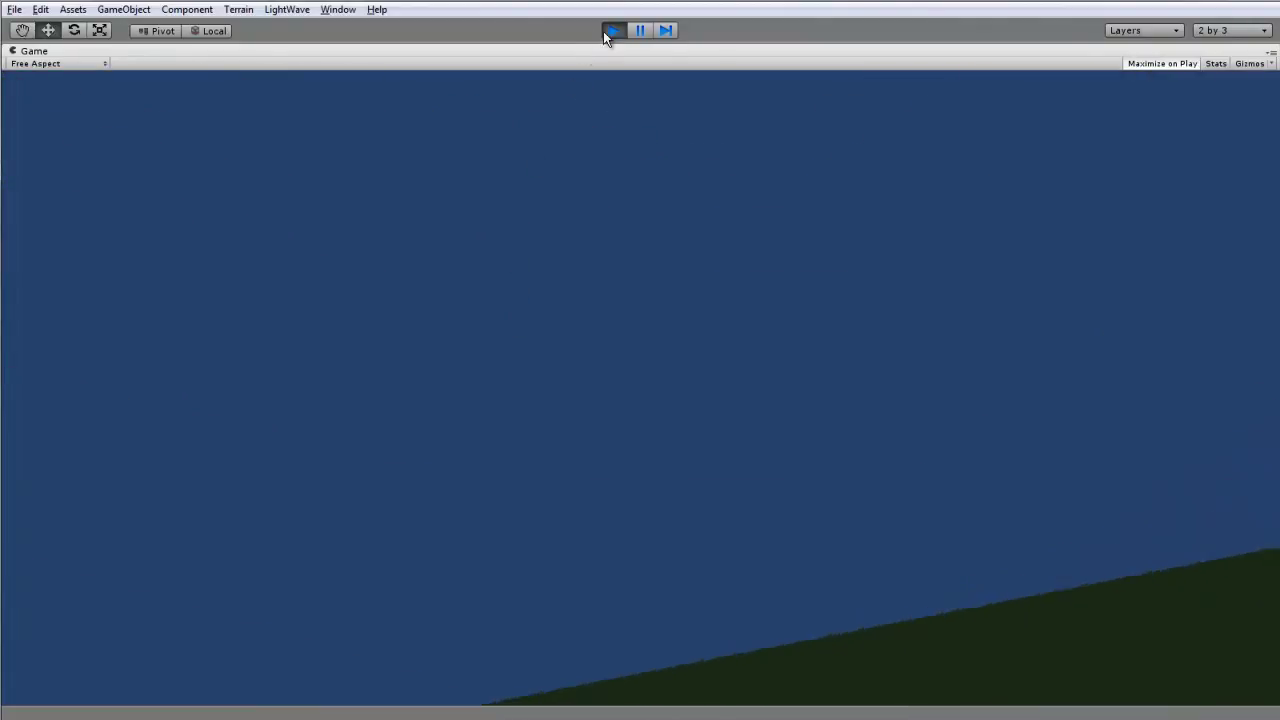
click(612, 30)
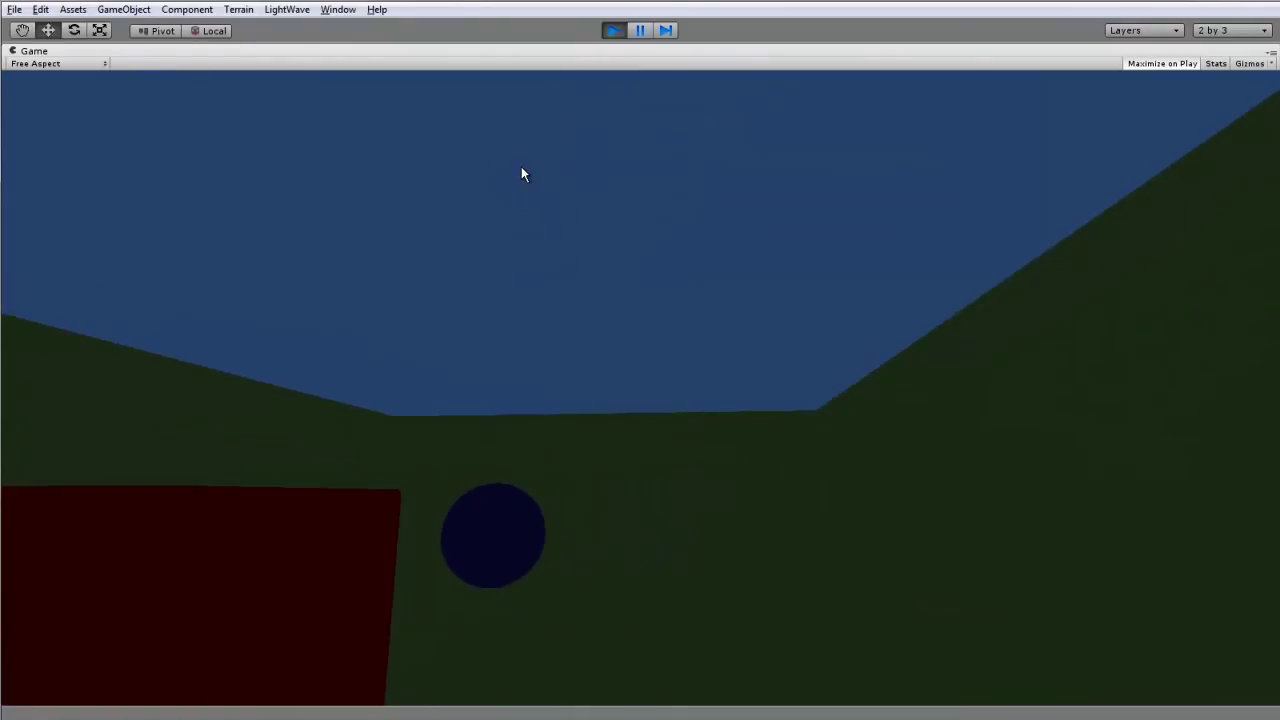
click(612, 30)
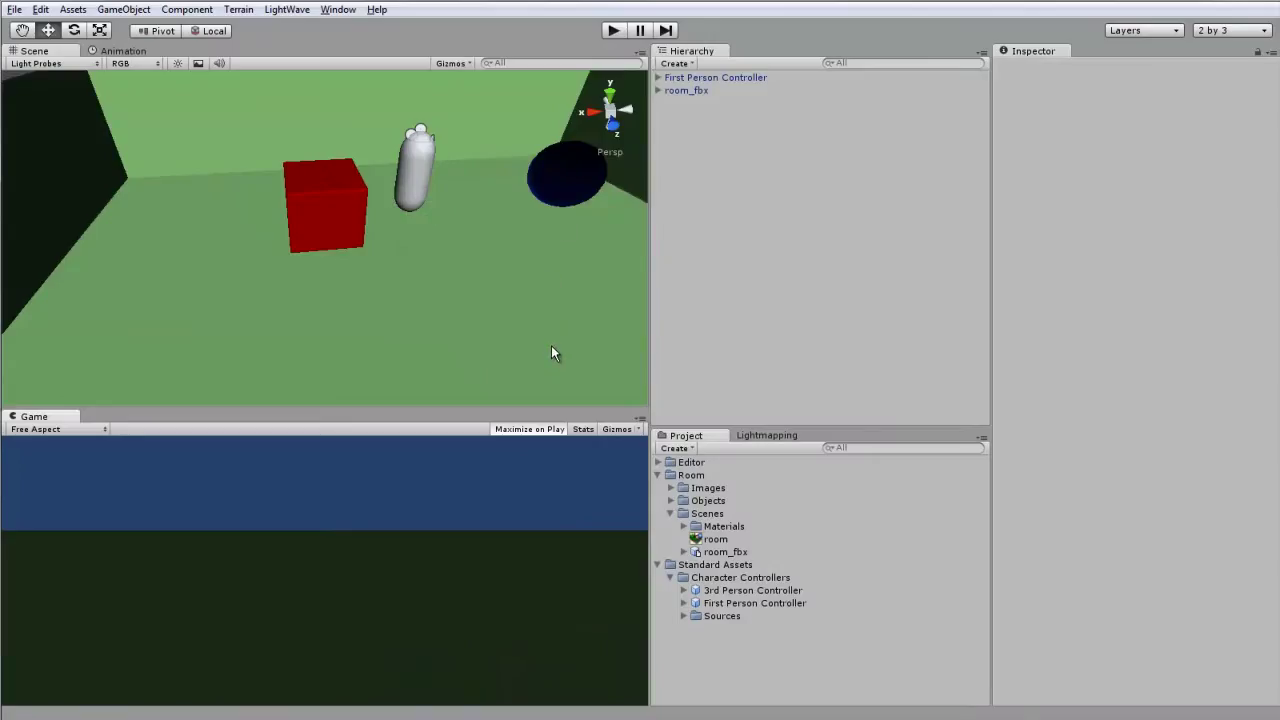
Expand room_fbx and examine its imported Camera, Light_(1) and Light_(2) items, framing the Camera and Light_(1) in the scene view.
click(658, 91)
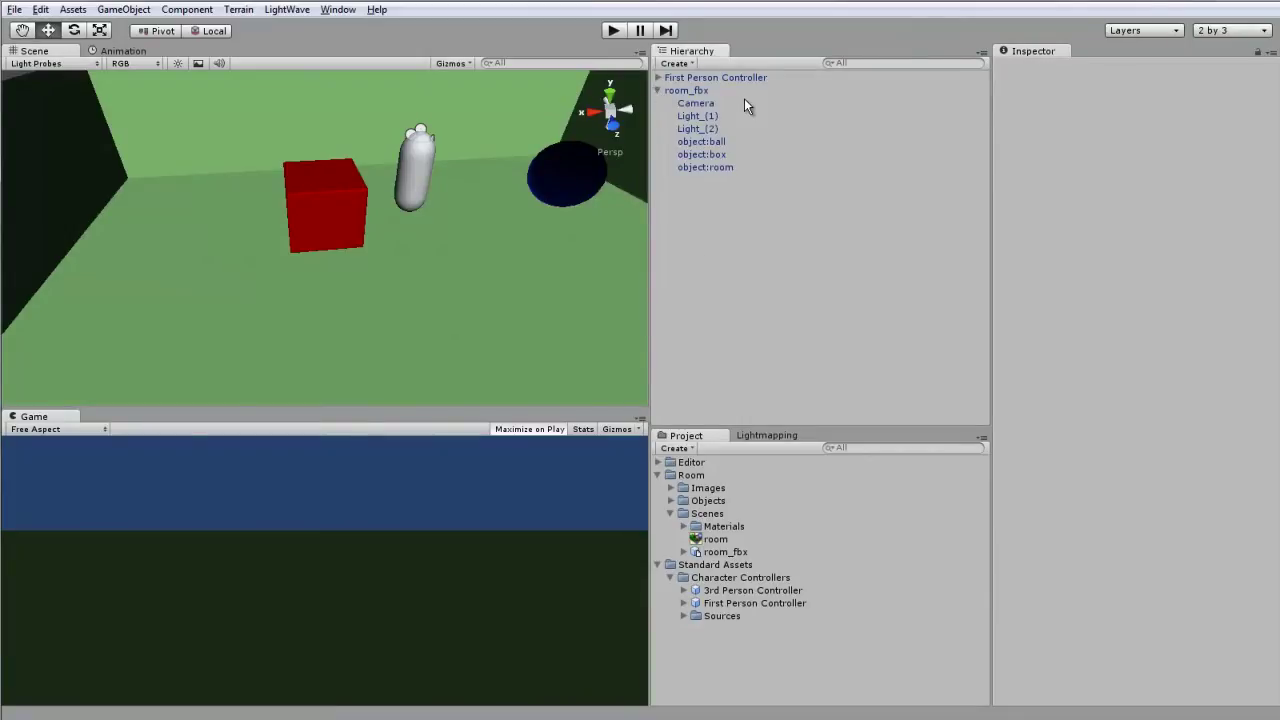
mouse_move(744, 101)
mouse_down()
mouse_move(726, 112)
mouse_move(729, 100)
mouse_up()
click(745, 391)
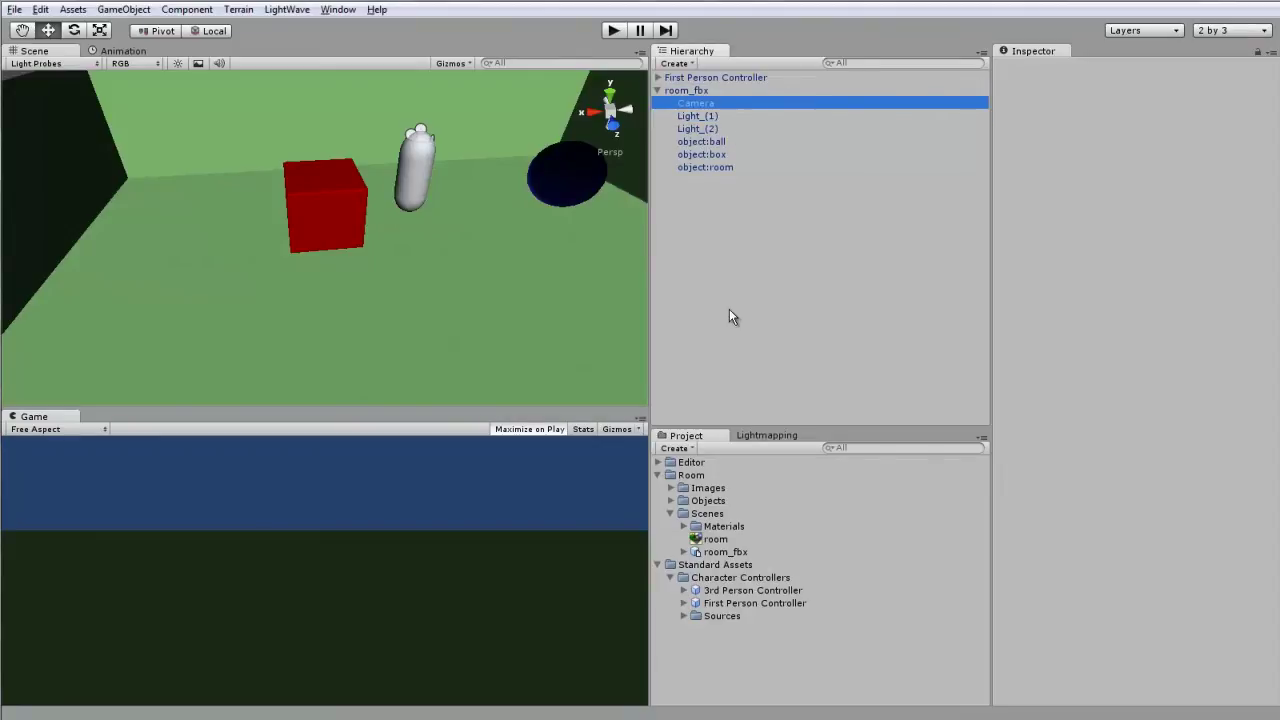
click(707, 131)
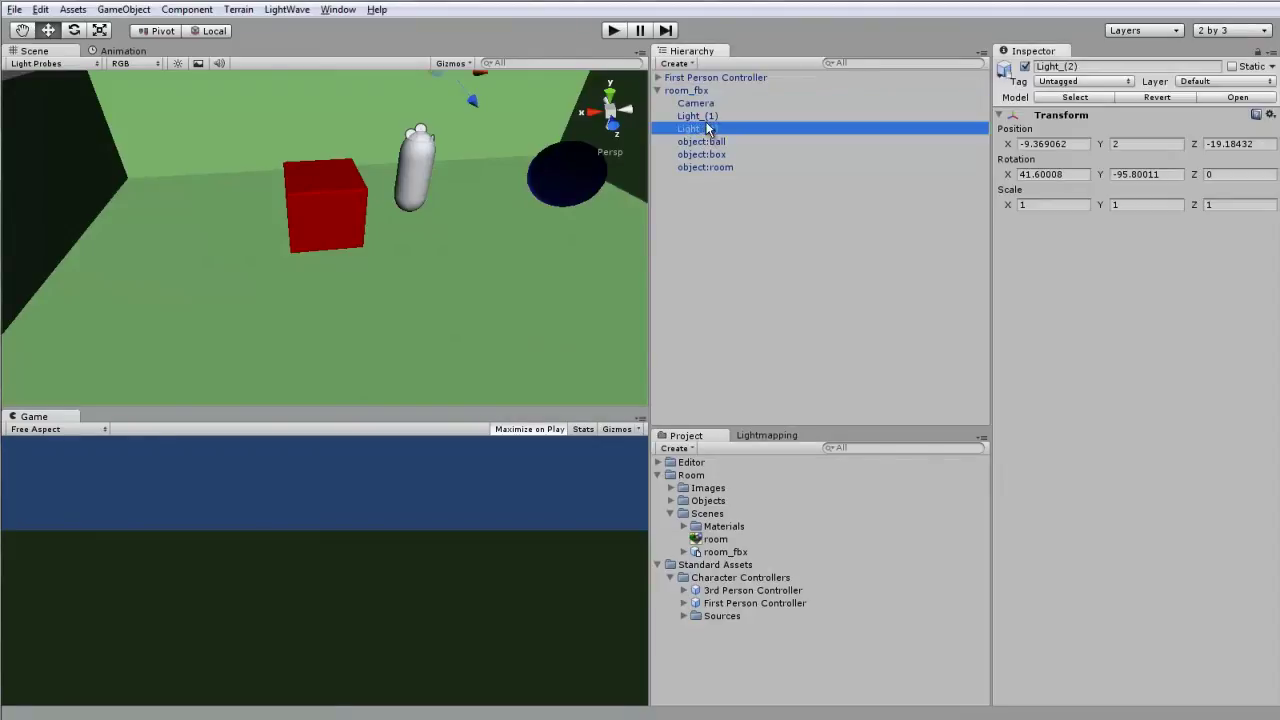
ctrl+click(707, 118)
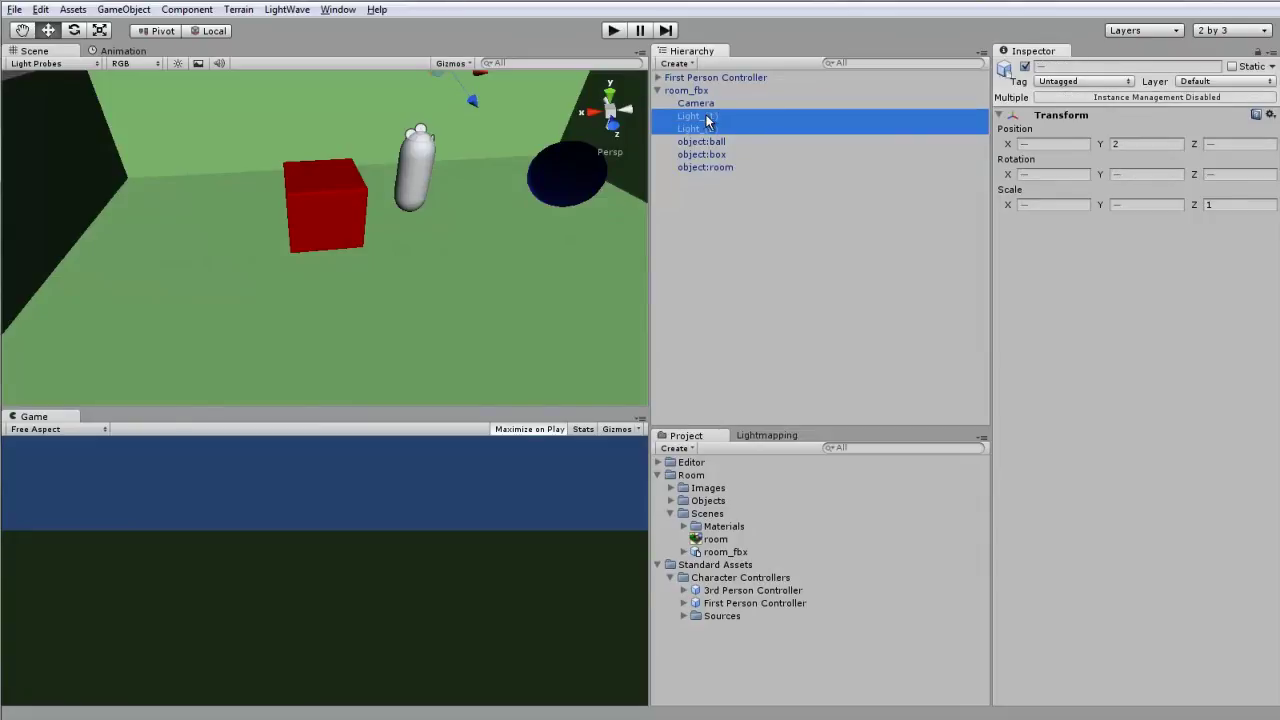
click(702, 105)
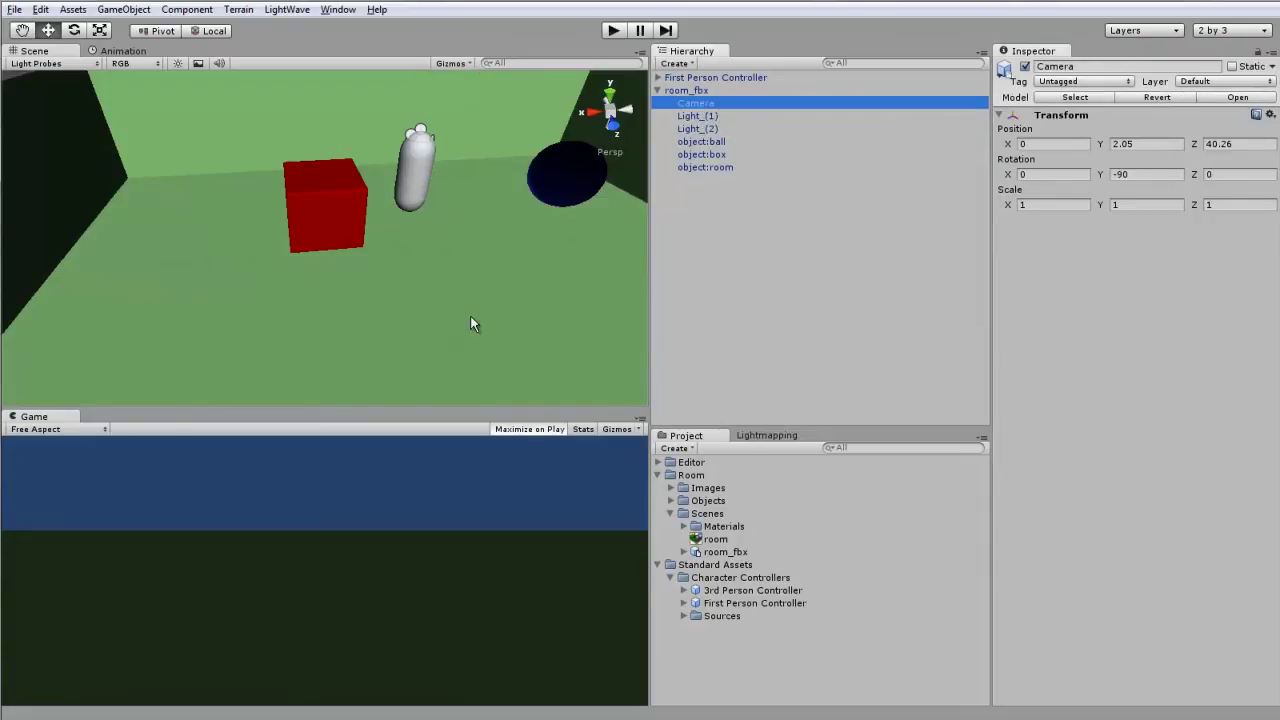
double_click(707, 105)
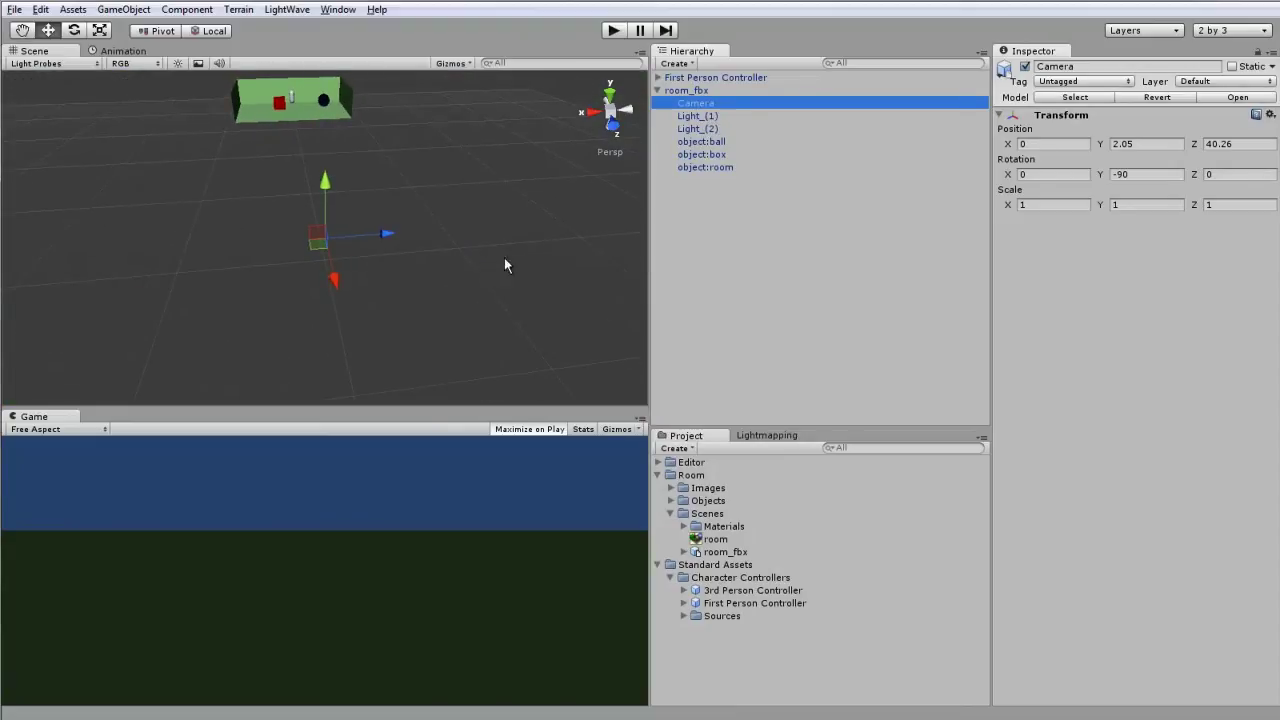
double_click(703, 117)
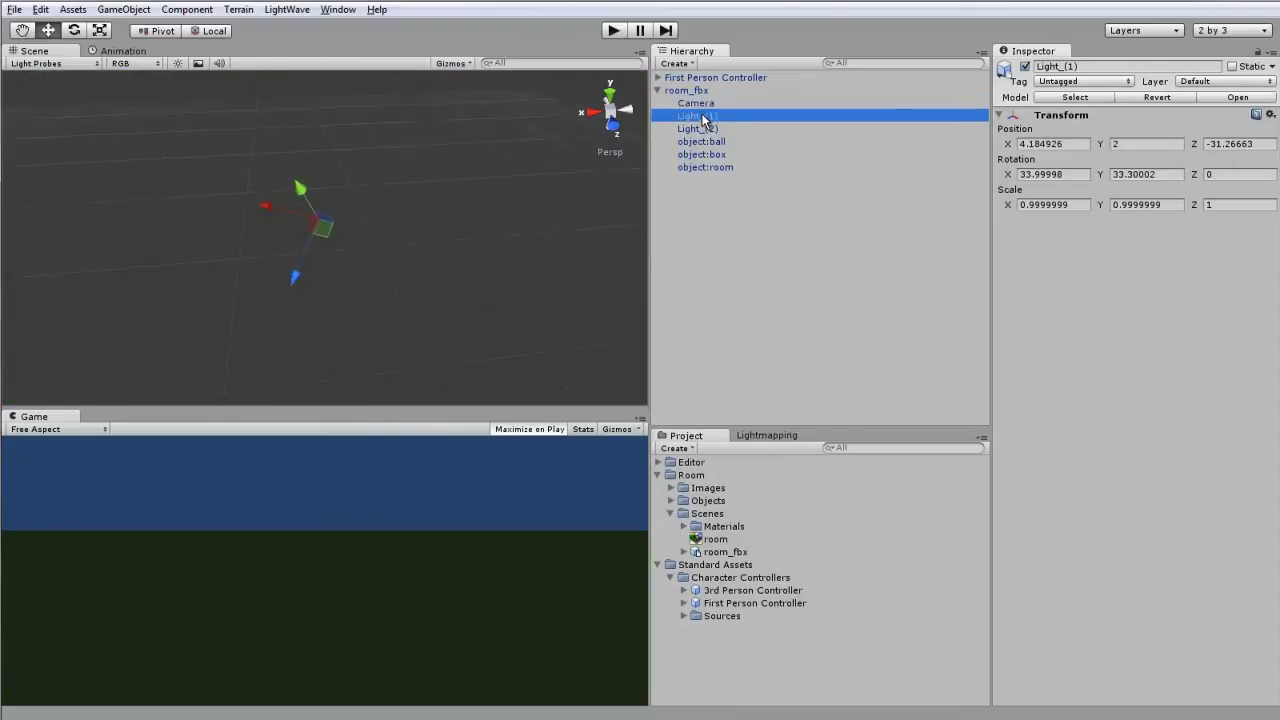
Frame Light_(2) and object:room in the scene view, orbiting to an overview of the whole room.
double_click(703, 130)
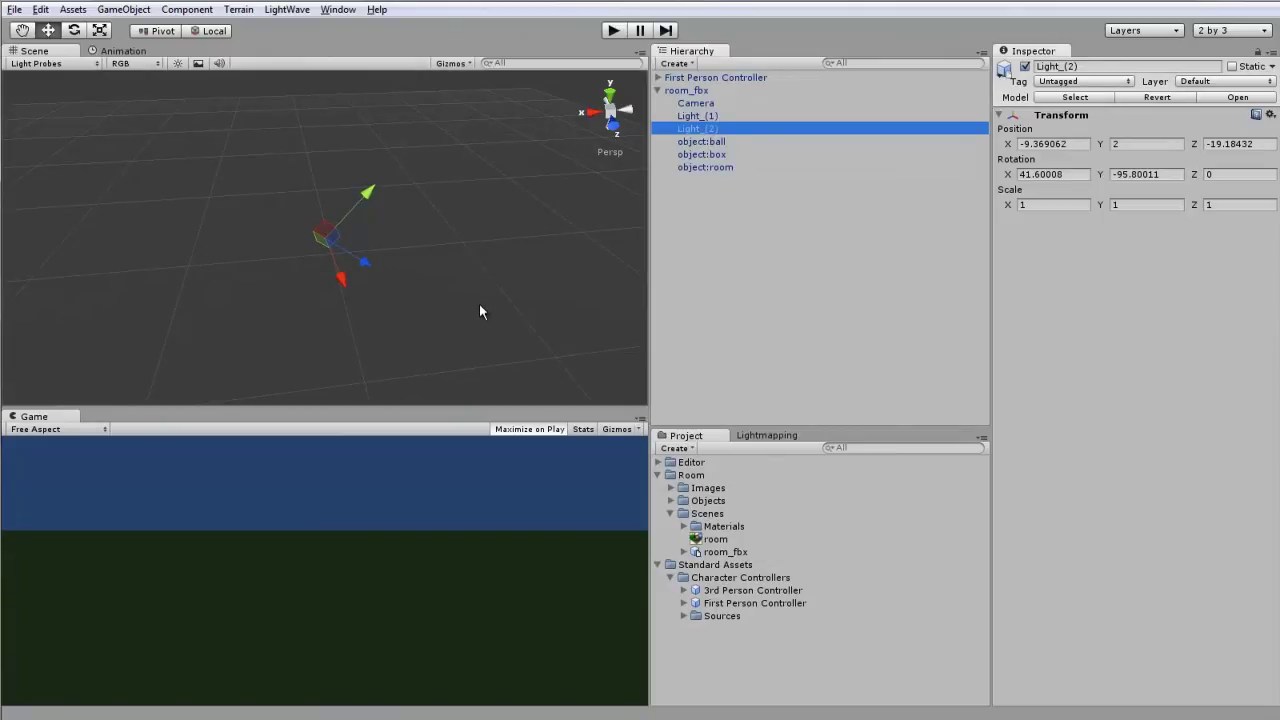
double_click(691, 168)
alt+drag(297, 295, 429, 240)
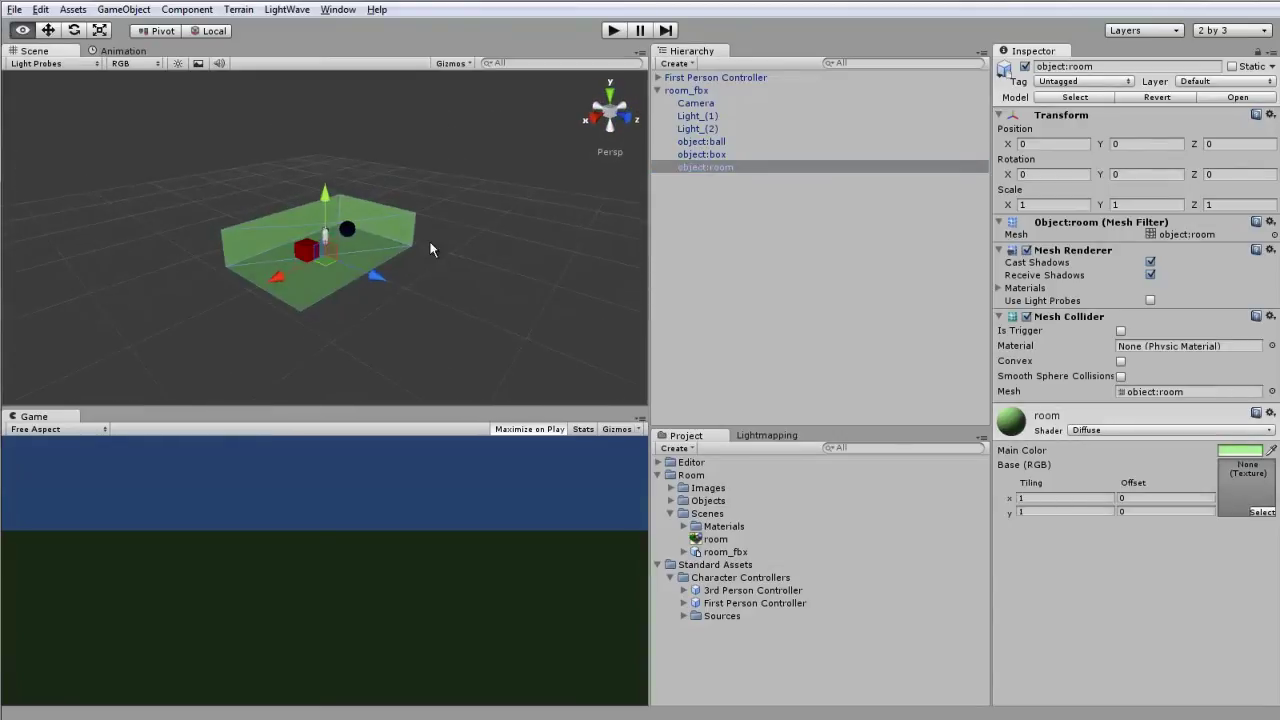
Add a Light rendering component to the imported Light_(1) object under room_fbx.
click(697, 117)
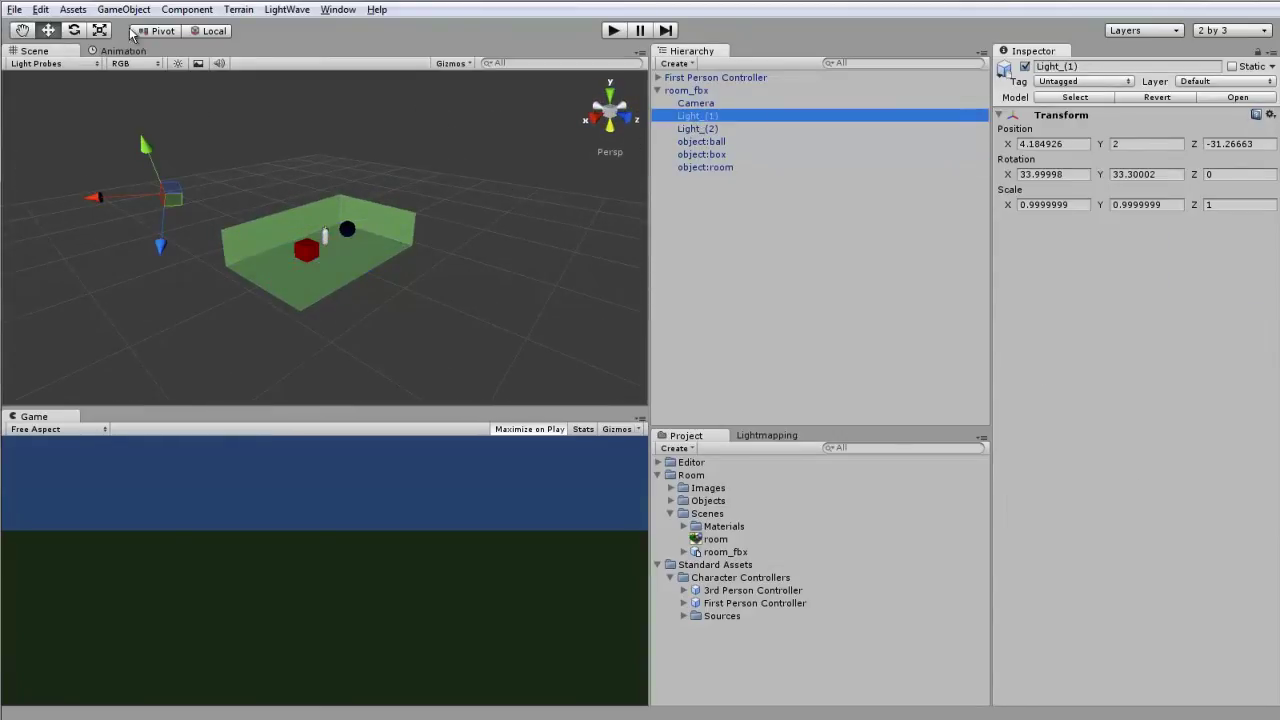
click(187, 10)
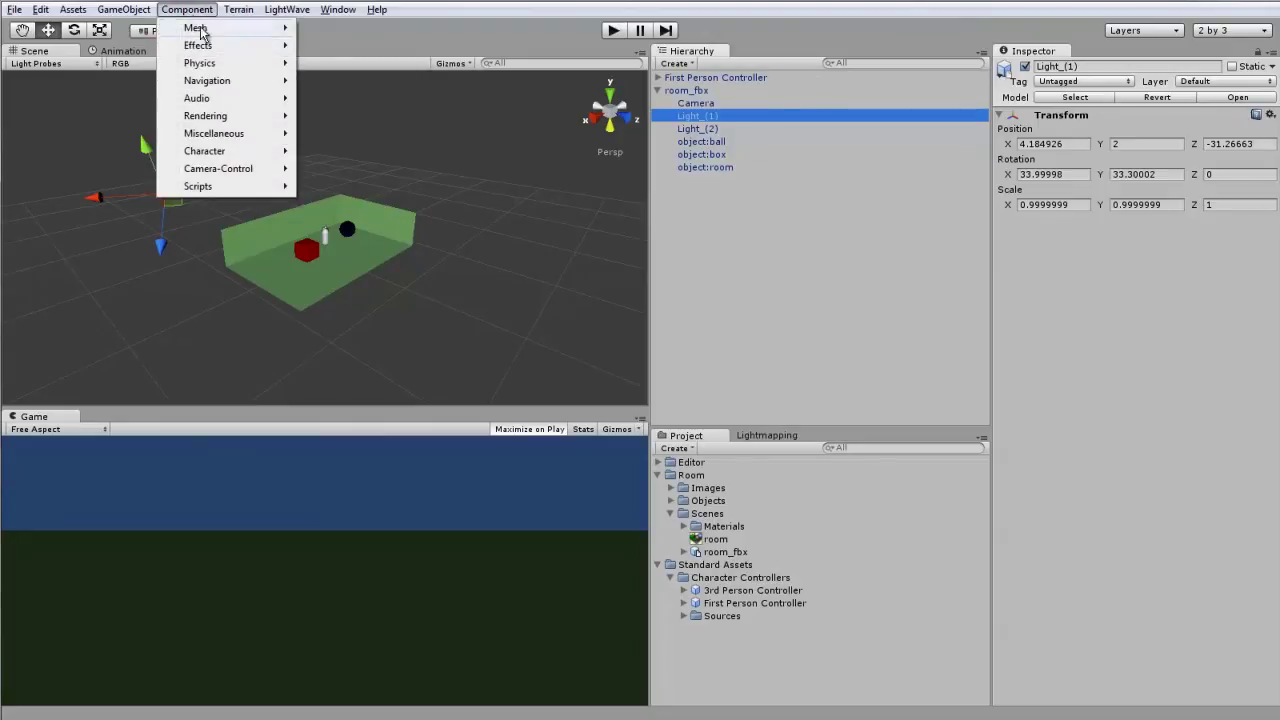
mouse_move(217, 119)
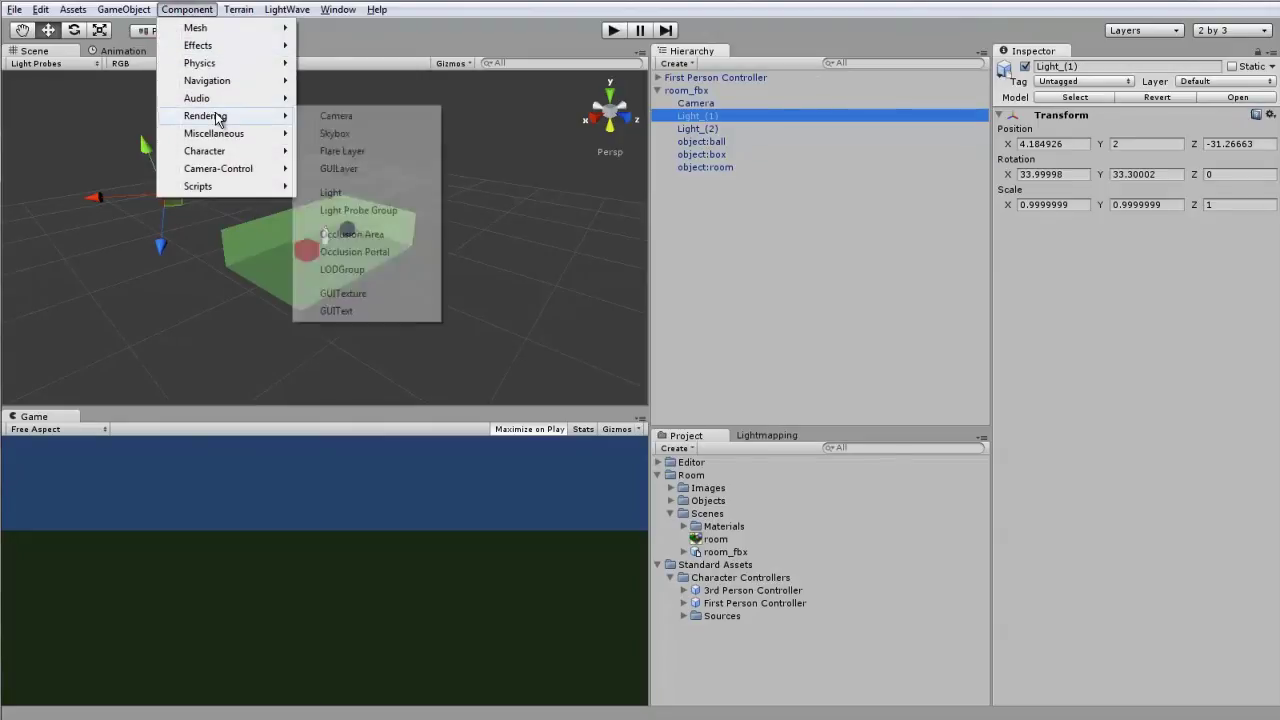
click(390, 193)
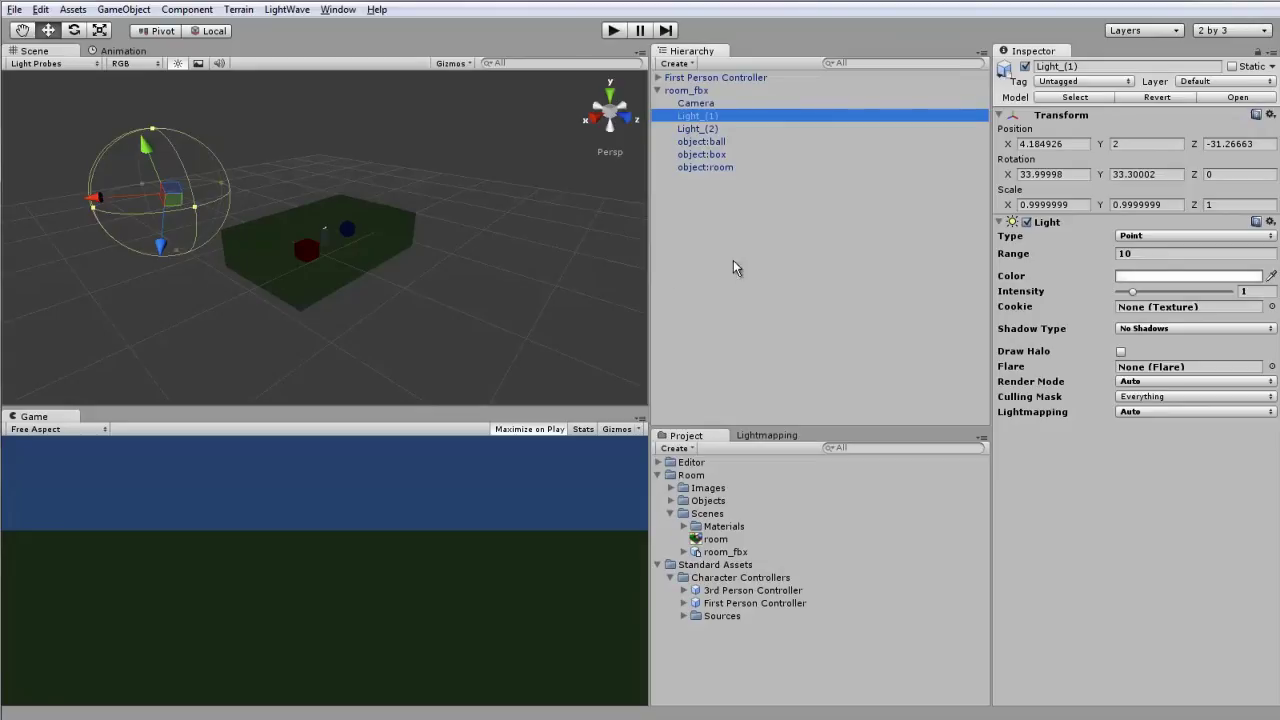
Make the light on Light_(1) Directional and reduce its intensity to 0.3.
click(1186, 236)
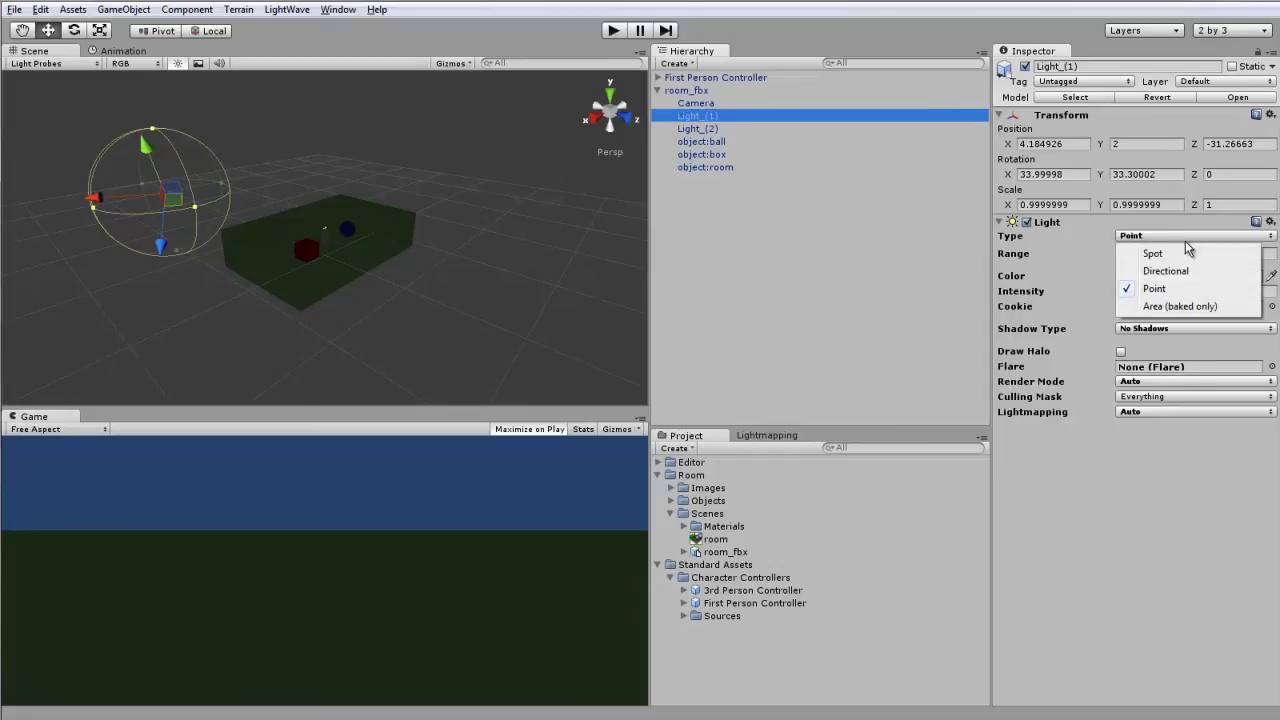
click(1166, 271)
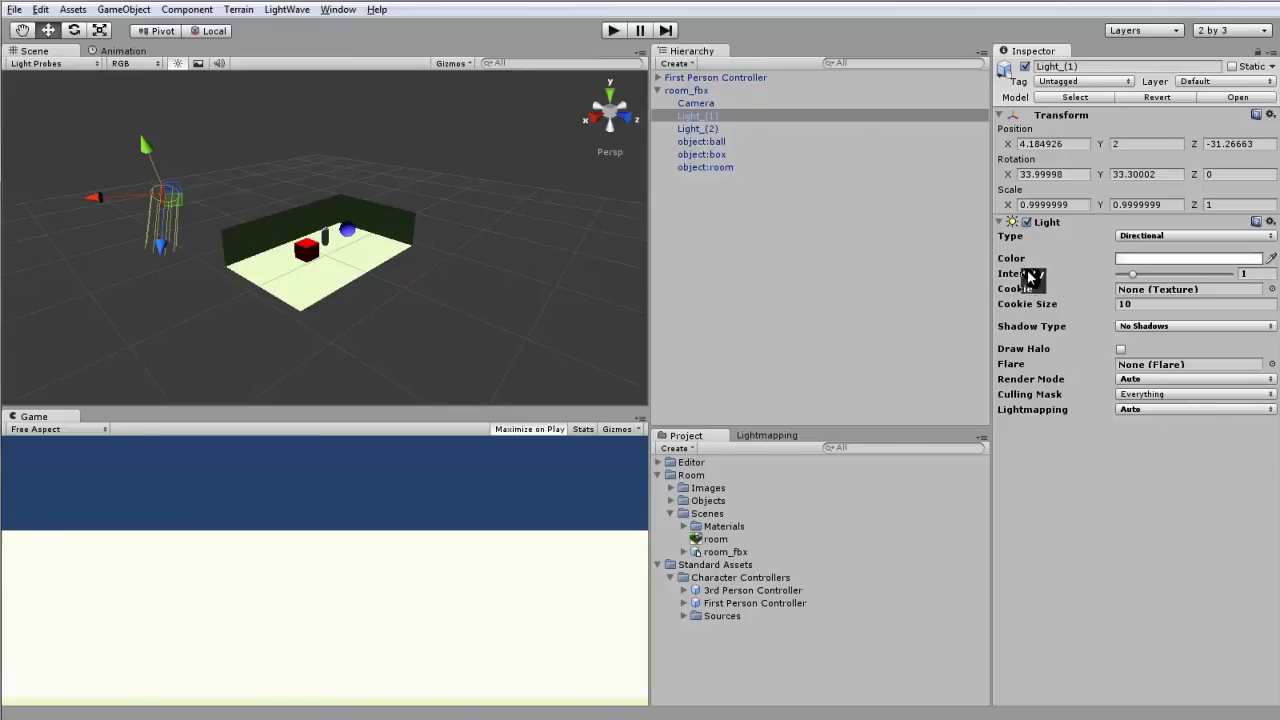
drag(1030, 280, 1007, 279)
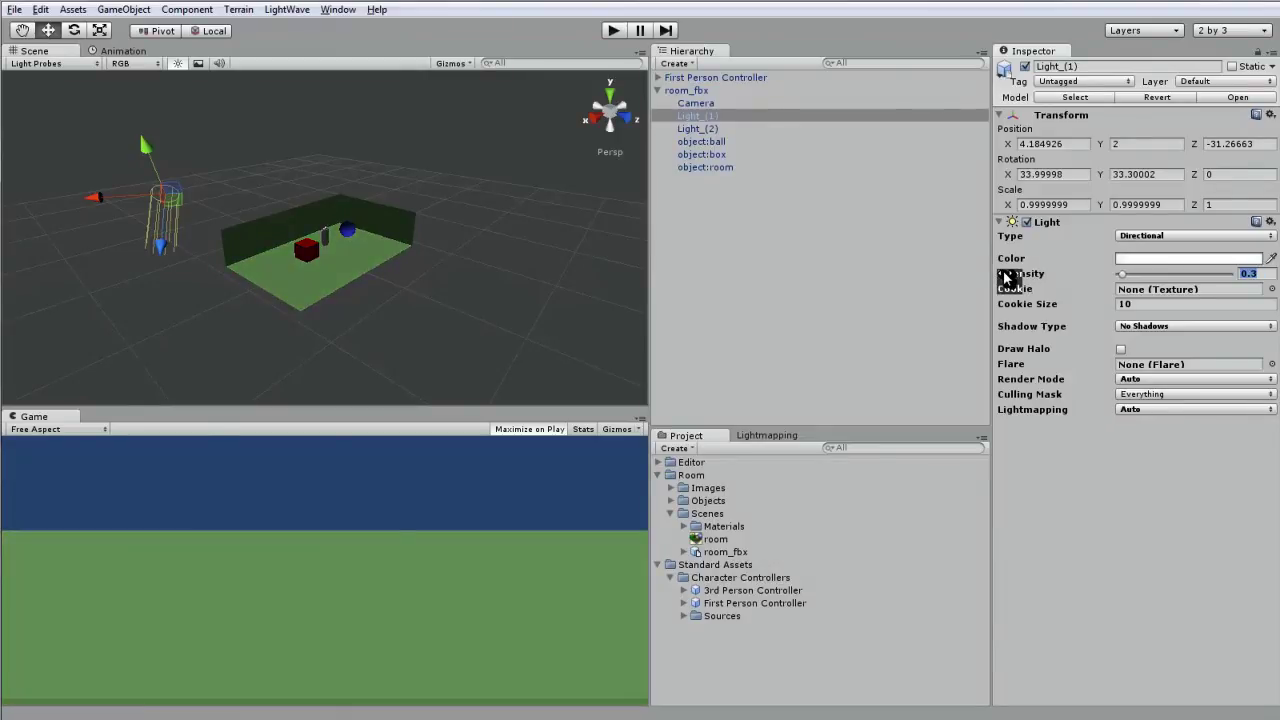
Run the scene in play mode, walk around the box and ball to check the directional lighting, and stop playback.
click(612, 31)
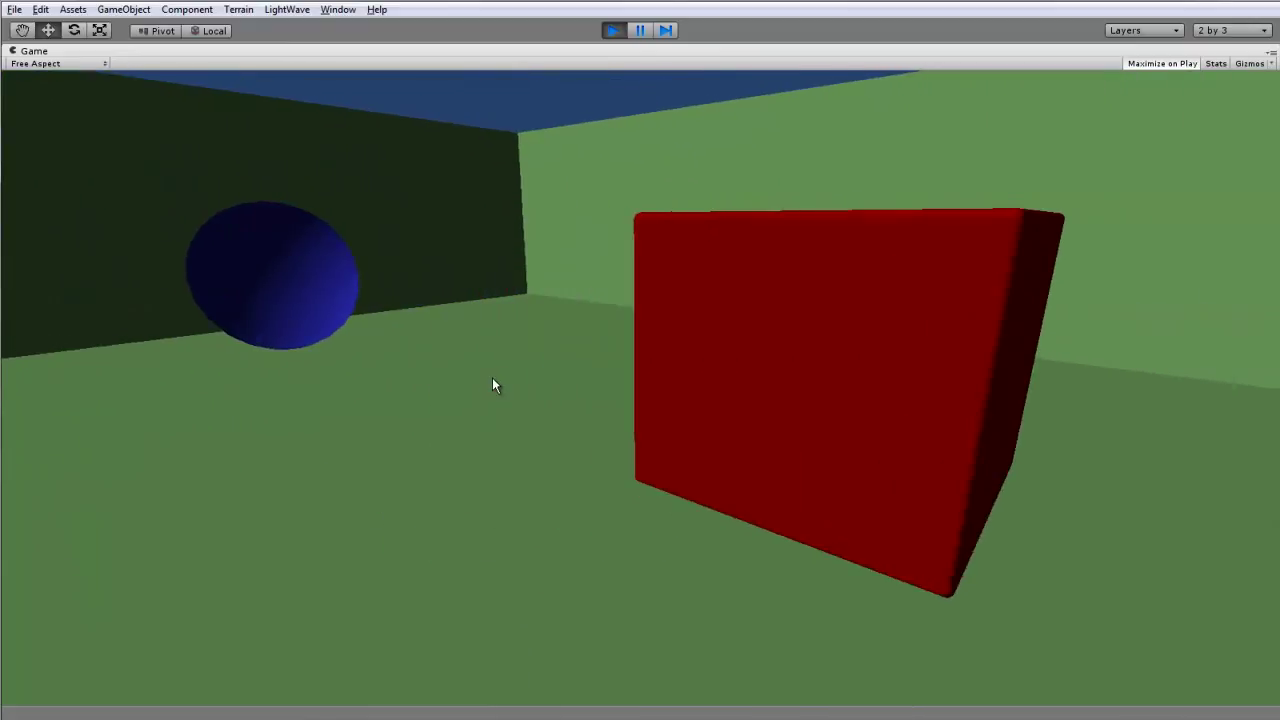
key(w)
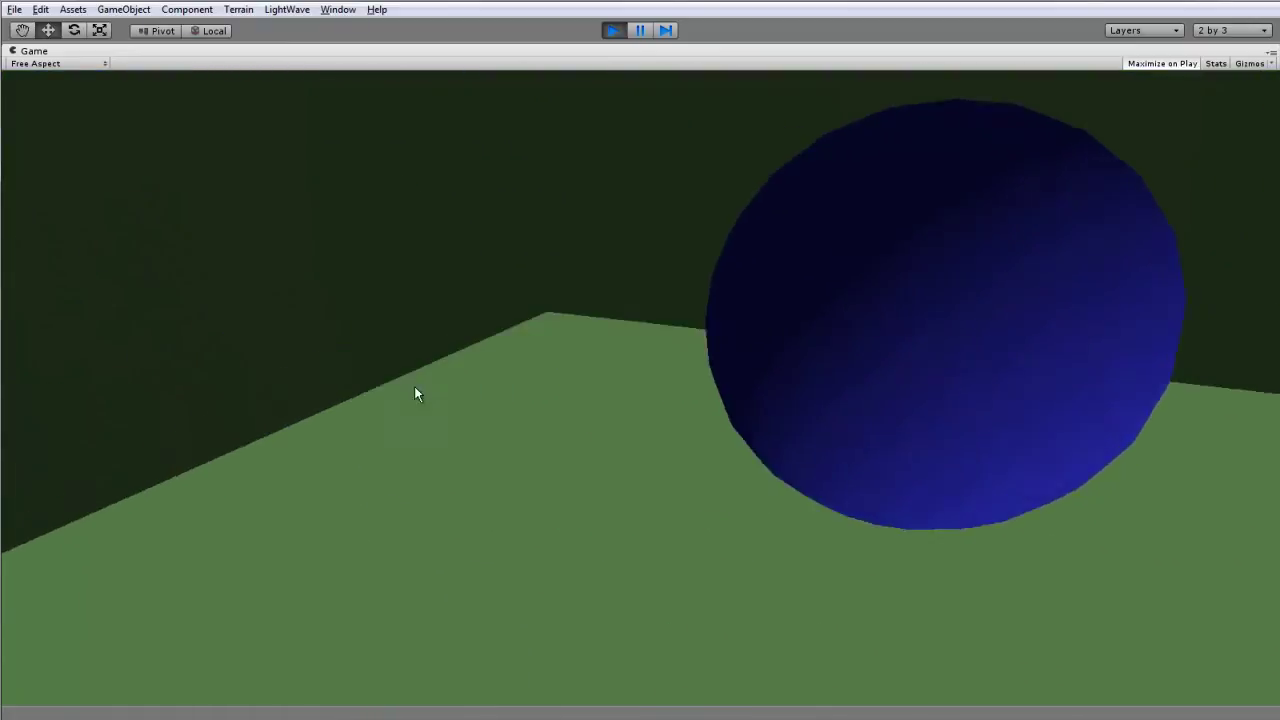
key(s)
key(a)
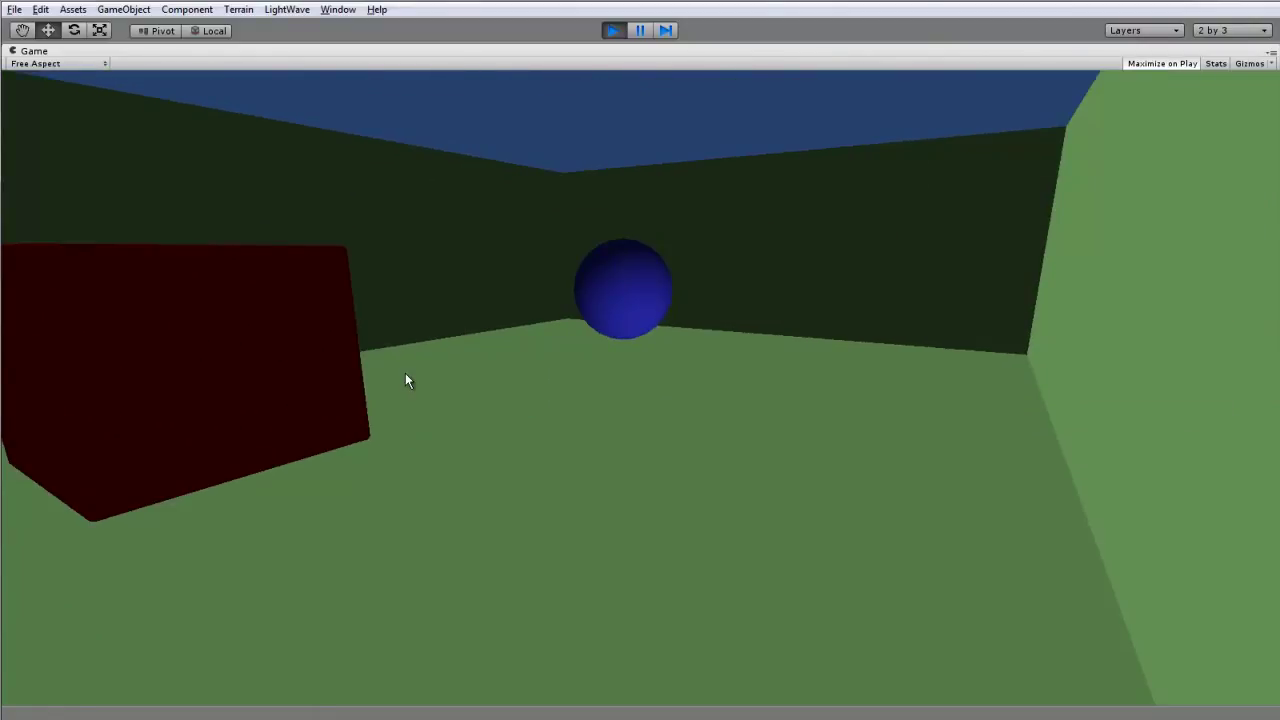
key(w)
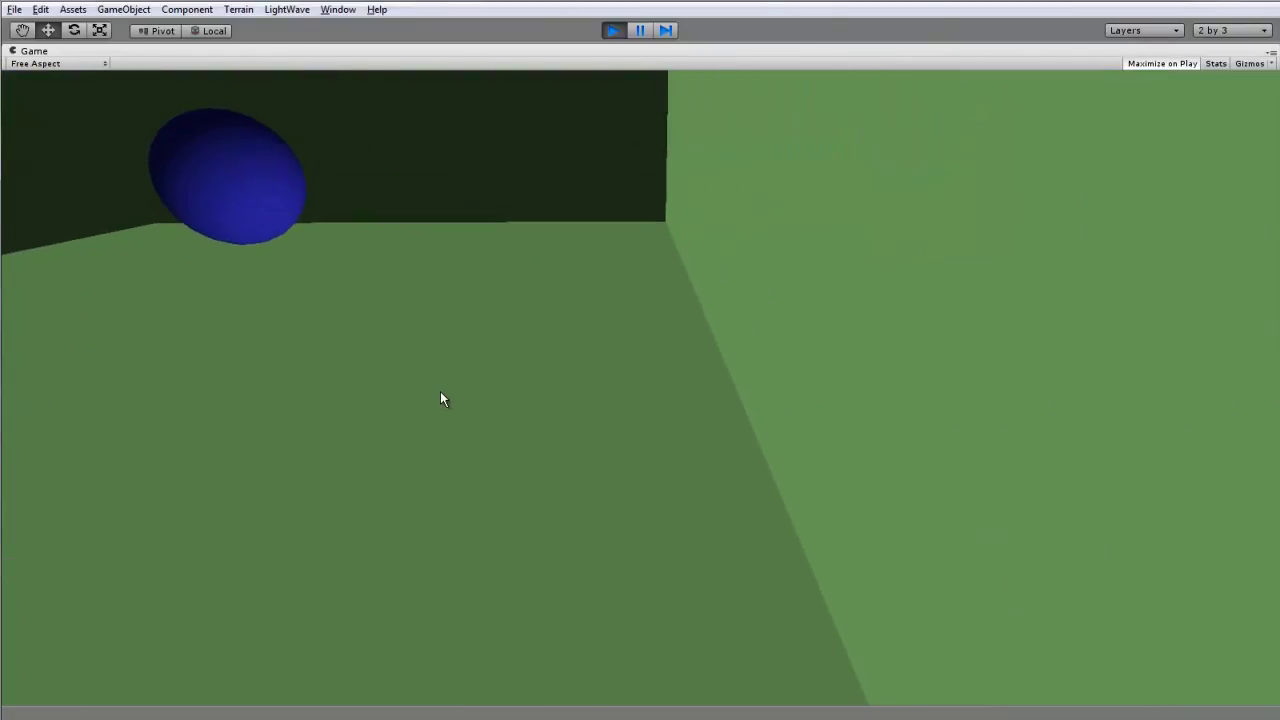
key(ctrl+p)
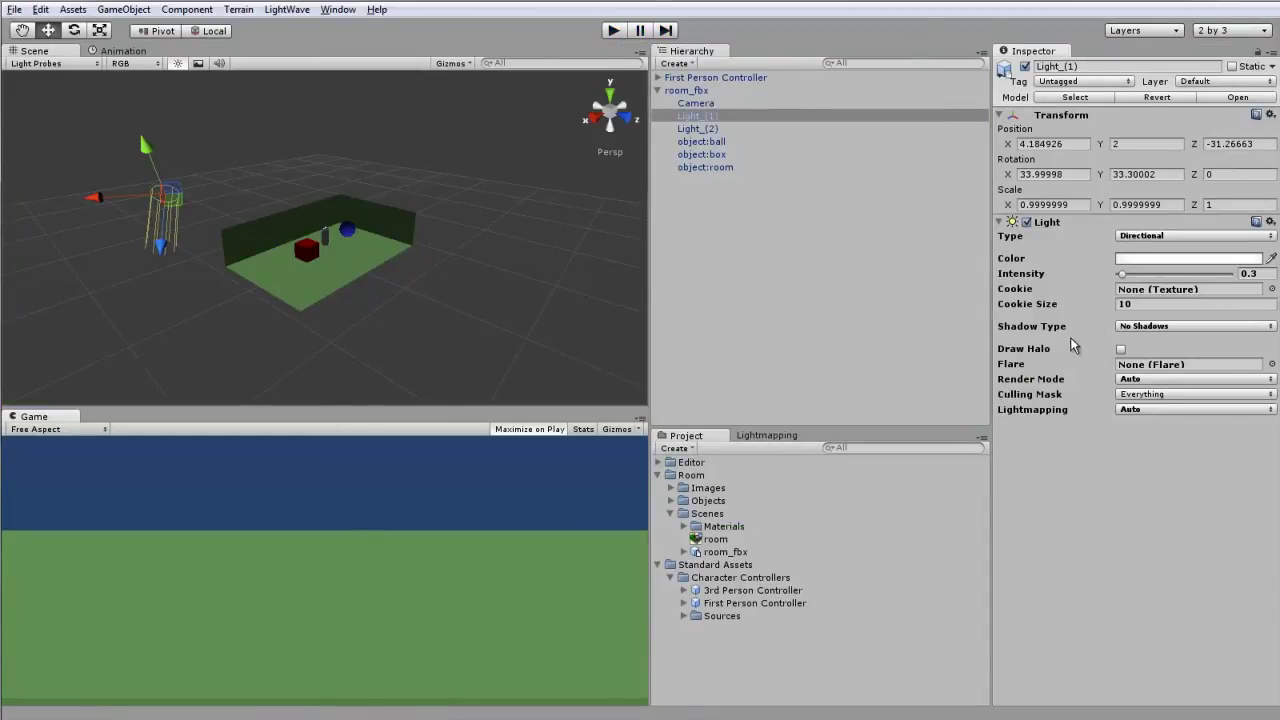
Try the Hard Shadows and Soft Shadows types on Light_(1), and return it to No Shadows.
click(1199, 326)
click(1198, 361)
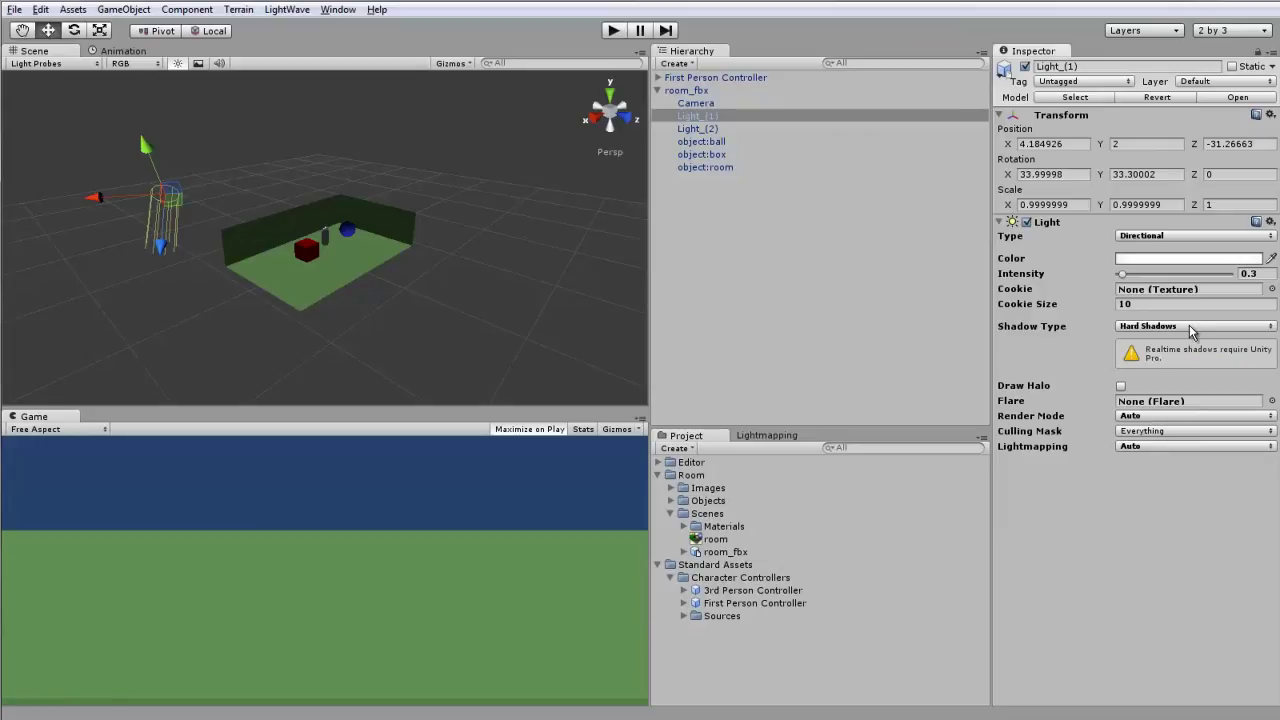
click(1192, 324)
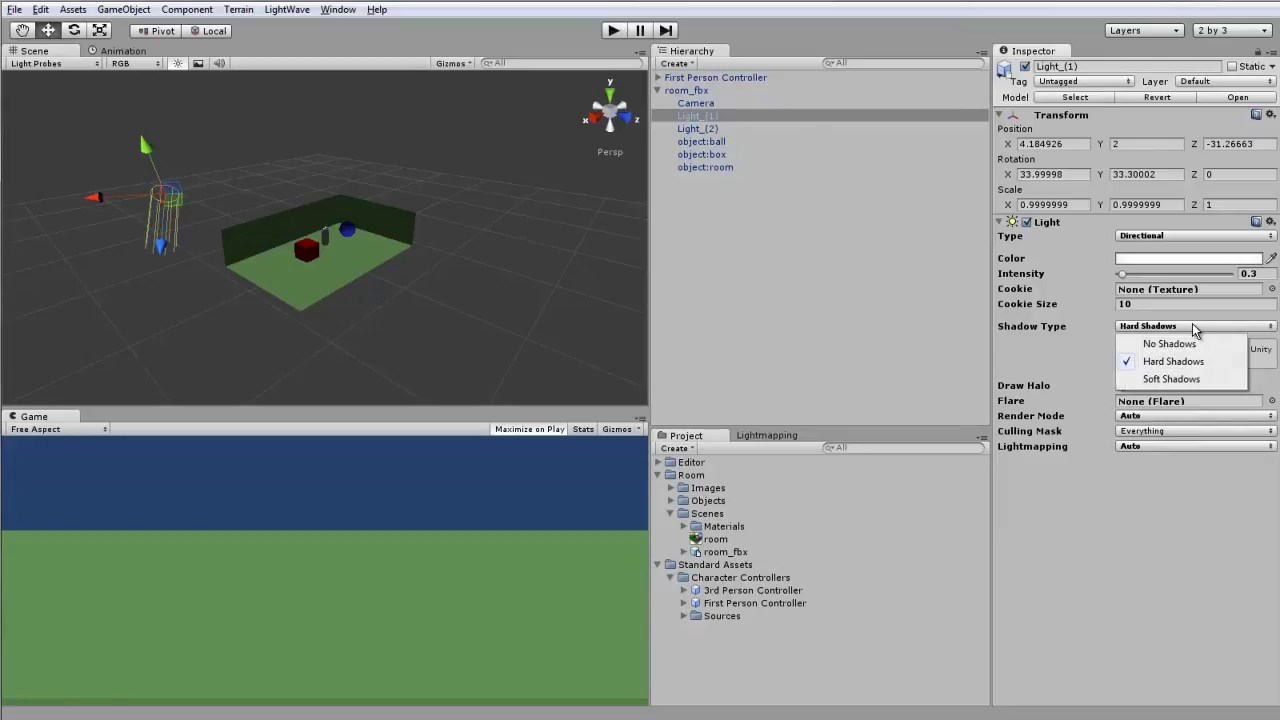
click(1195, 378)
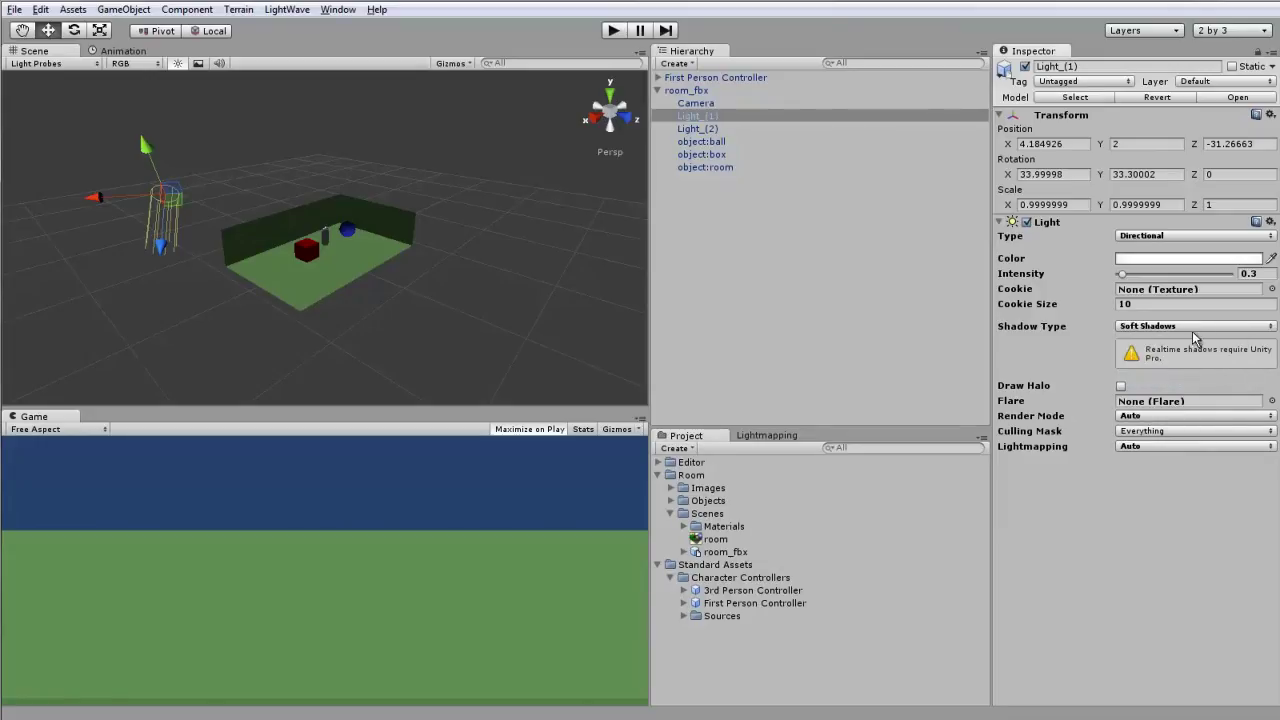
click(1205, 323)
click(1196, 339)
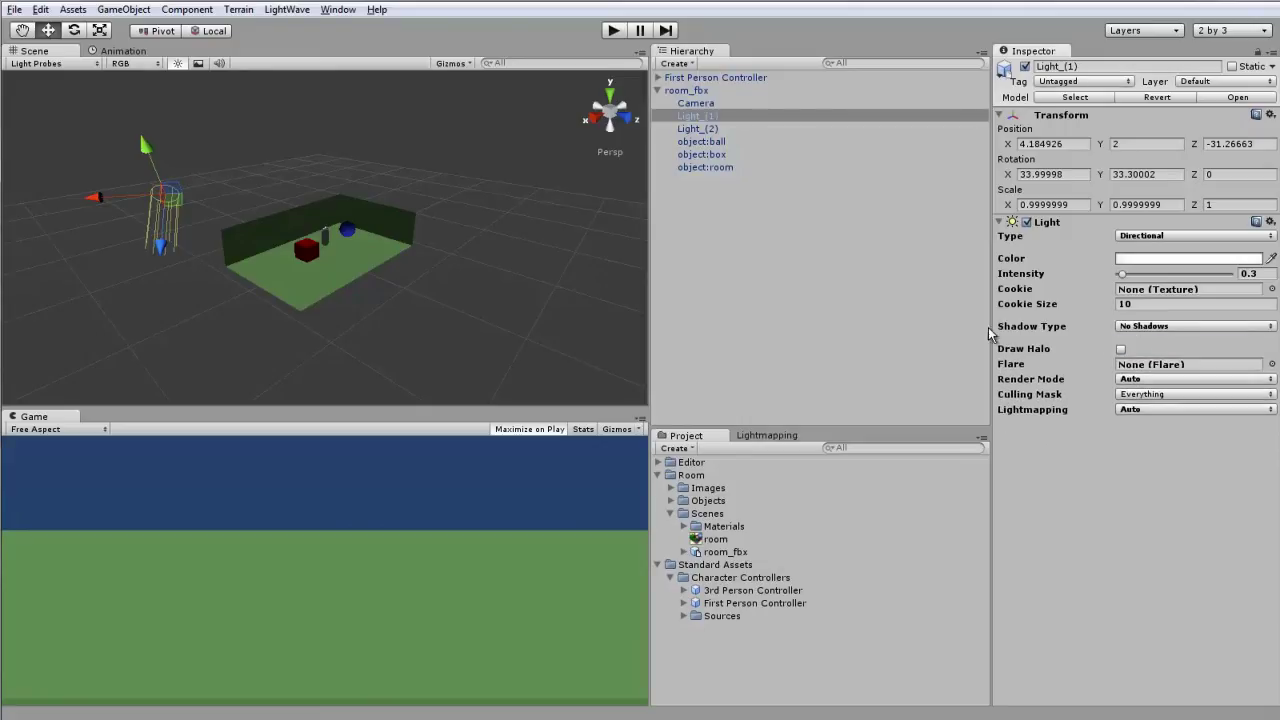